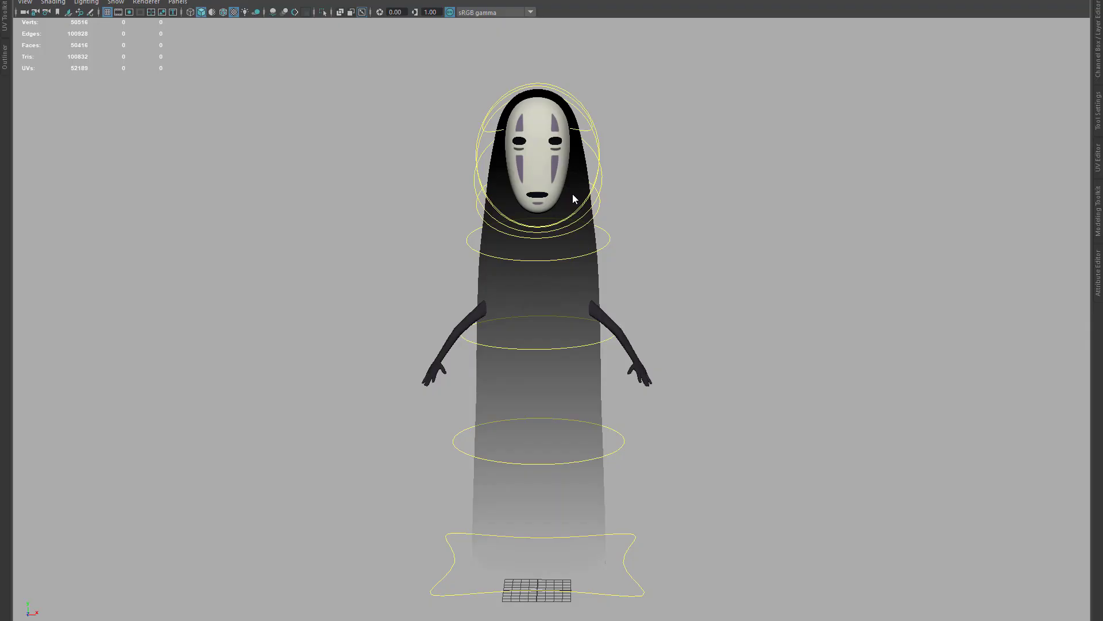
Test-move the base control and bend the lower body, undoing each change
{"action": "mouse_move", "coordinate": [644, 233]}
{"action": "left_mouse_down", "text": "alt"}
{"action": "mouse_move", "coordinate": [623, 258]}
{"action": "mouse_move", "coordinate": [667, 257]}
{"action": "left_mouse_up", "text": "alt"}
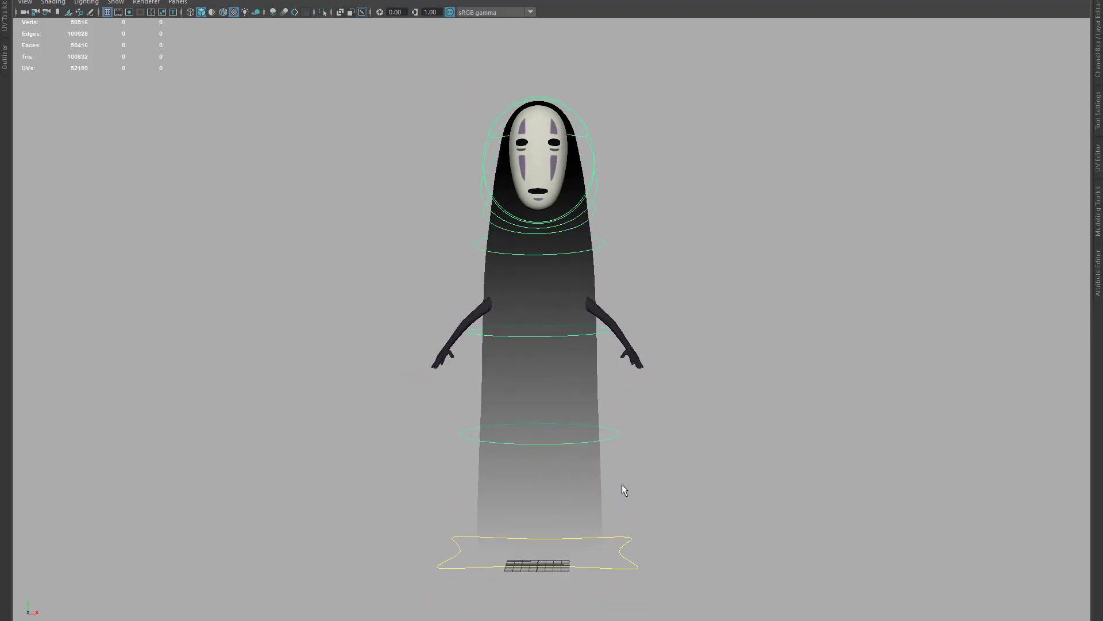
{"action": "middle_click_drag", "start_coordinate": [622, 485], "coordinate": [635, 468], "text": "alt"}
{"action": "left_click_drag", "start_coordinate": [634, 469], "coordinate": [614, 558]}
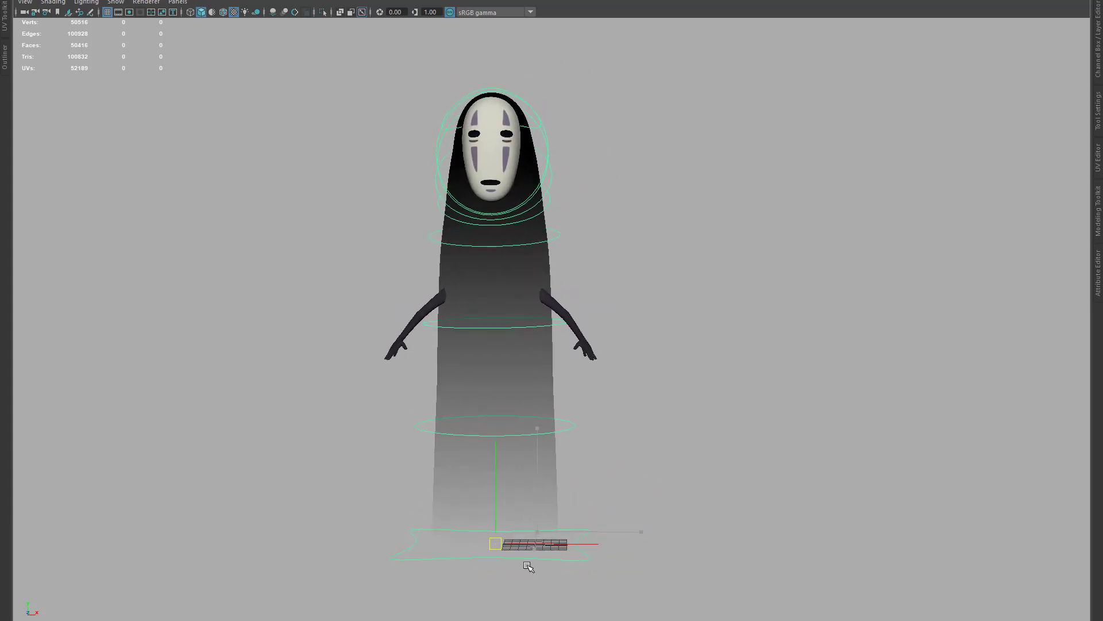
{"action": "left_click_drag", "start_coordinate": [538, 531], "coordinate": [584, 517]}
{"action": "key", "text": "ctrl+z"}
{"action": "left_click_drag", "start_coordinate": [564, 418], "coordinate": [641, 388]}
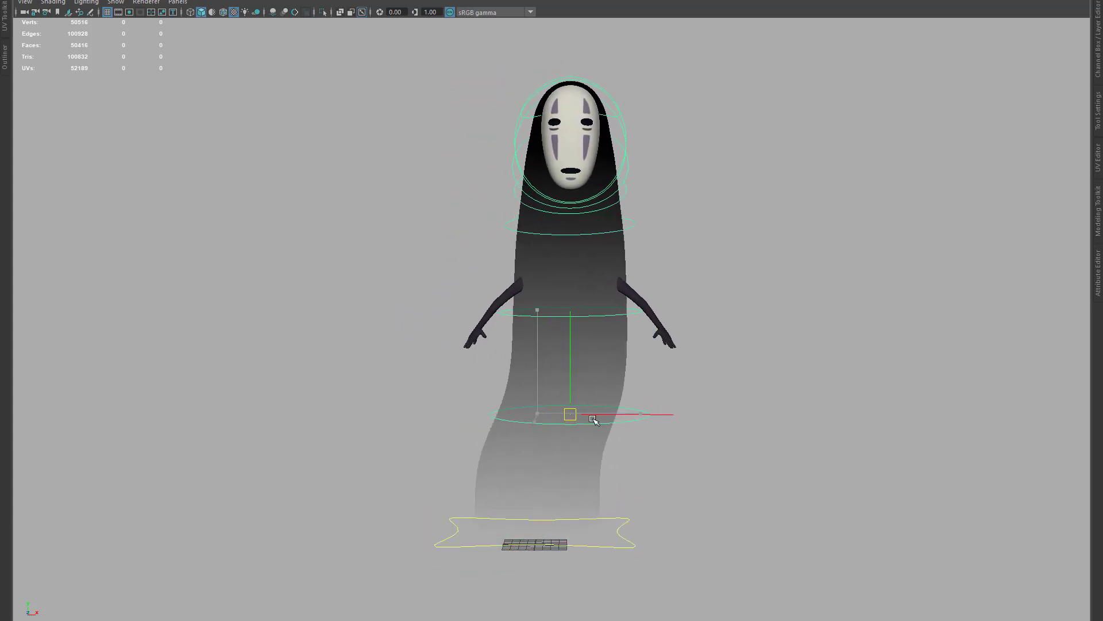
{"action": "key", "text": "ctrl+z"}
{"action": "left_click", "coordinate": [651, 304]}
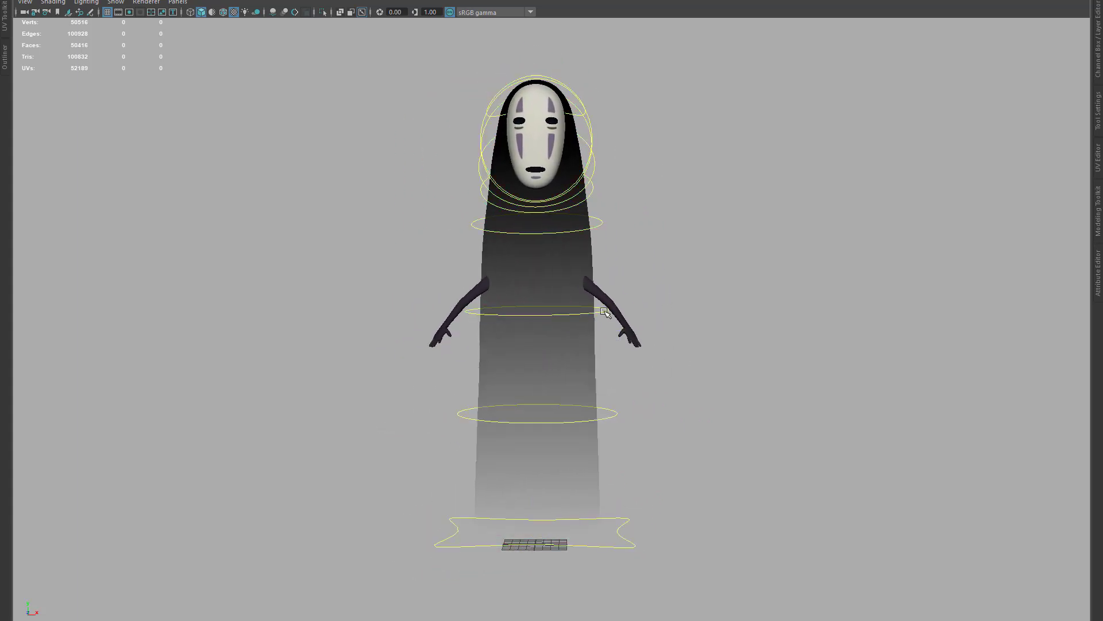
Bend the upper body and the neck control sideways, undoing each bend
{"action": "left_click_drag", "start_coordinate": [540, 310], "coordinate": [646, 308]}
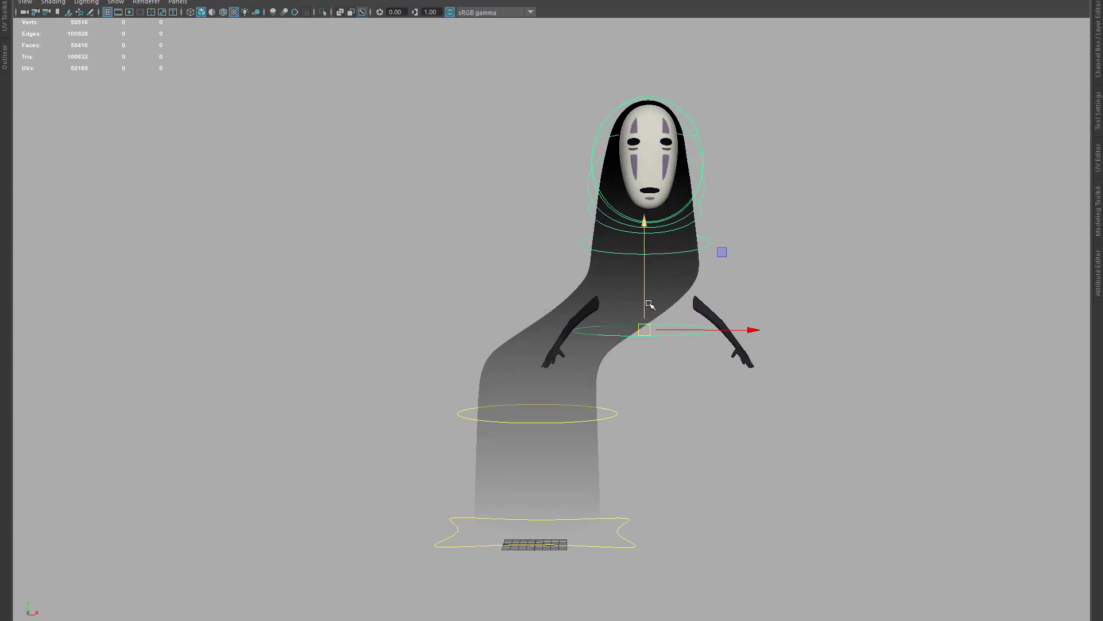
{"action": "key", "text": "ctrl+z"}
{"action": "left_click", "coordinate": [601, 225]}
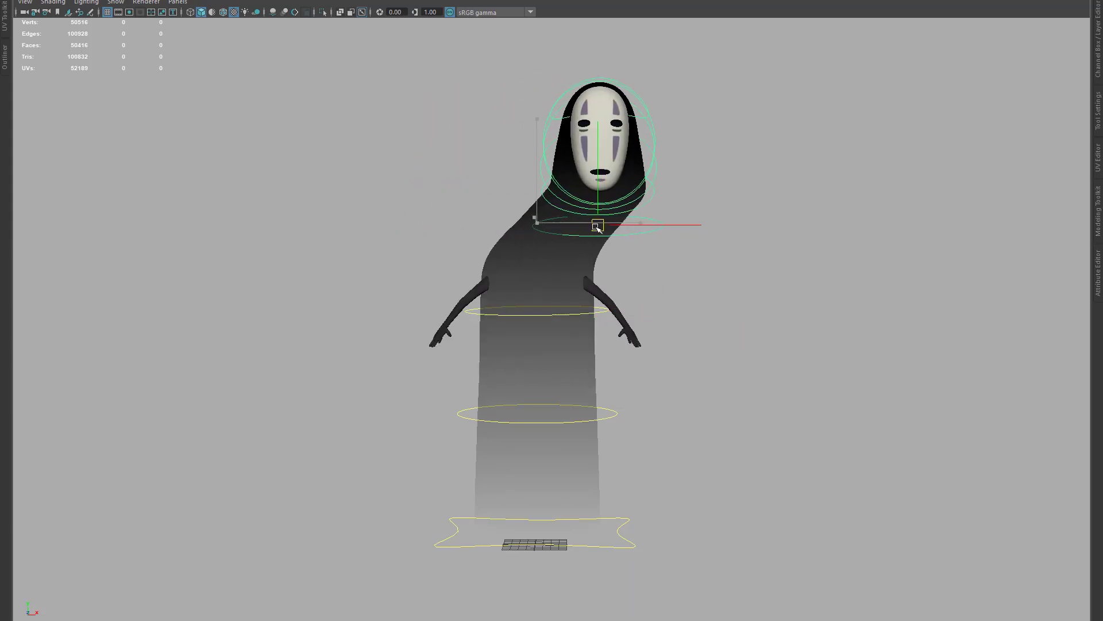
{"action": "left_click_drag", "start_coordinate": [554, 233], "coordinate": [505, 234]}
{"action": "key", "text": "ctrl+z"}
Bend the head from front and side views, undoing each, then pull it left to stretch the neck
{"action": "scroll", "coordinate": [621, 203], "scroll_direction": "up", "scroll_amount": 2}
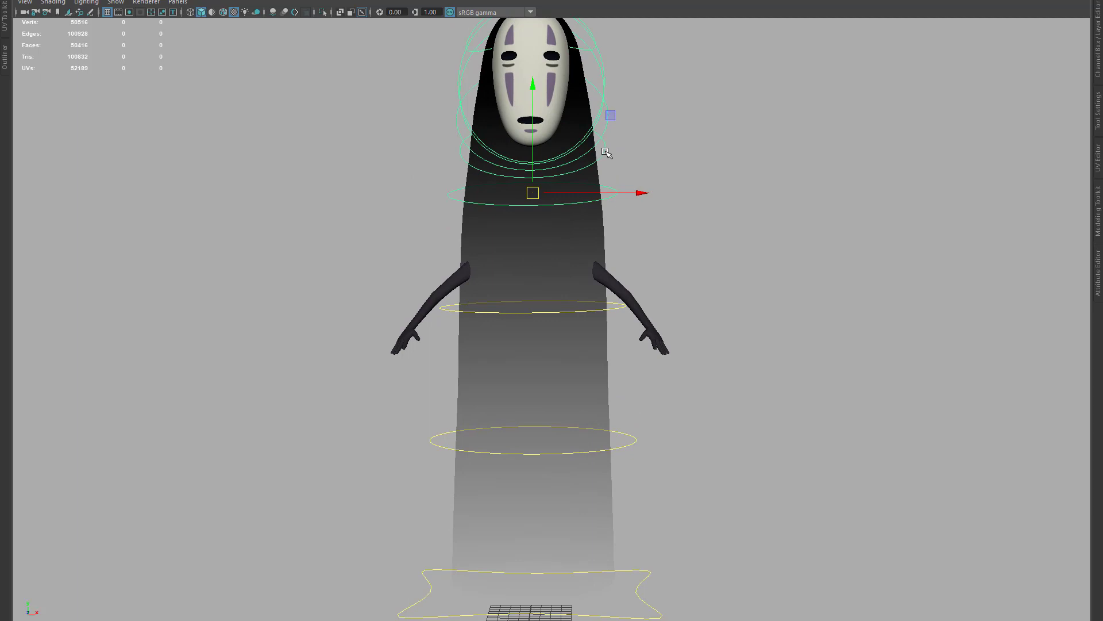
{"action": "middle_click_drag", "start_coordinate": [606, 153], "coordinate": [606, 250], "text": "alt"}
{"action": "left_click_drag", "start_coordinate": [644, 243], "coordinate": [549, 248]}
{"action": "key", "text": "ctrl+z"}
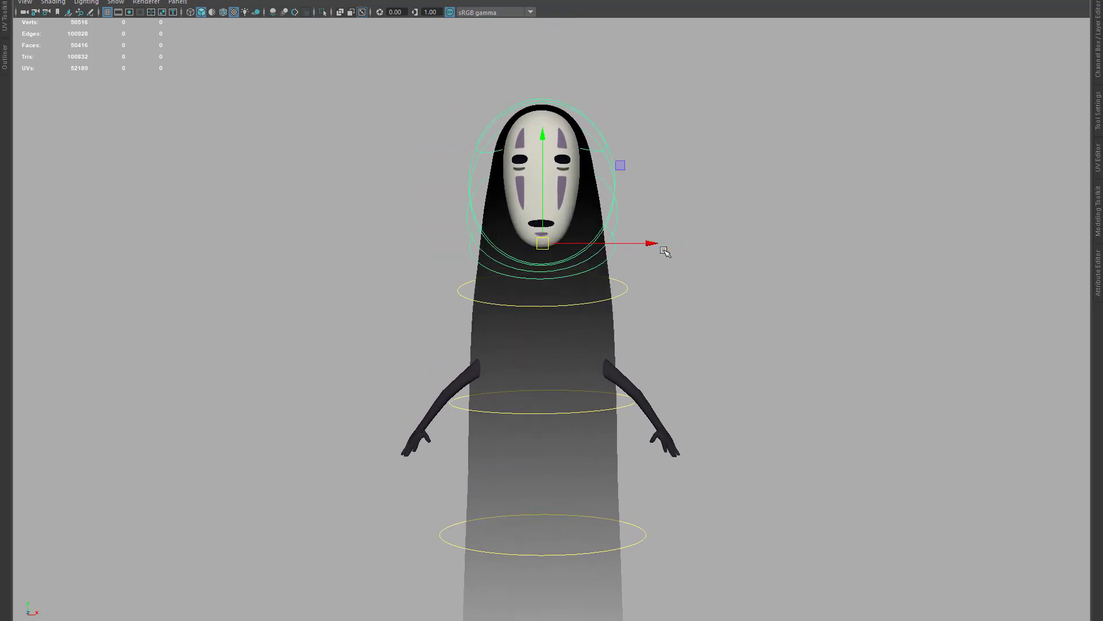
{"action": "mouse_move", "coordinate": [665, 251]}
{"action": "left_mouse_down", "text": "alt"}
{"action": "mouse_move", "coordinate": [581, 289]}
{"action": "mouse_move", "coordinate": [525, 288]}
{"action": "mouse_move", "coordinate": [464, 264]}
{"action": "mouse_move", "coordinate": [595, 262]}
{"action": "left_mouse_up", "text": "alt"}
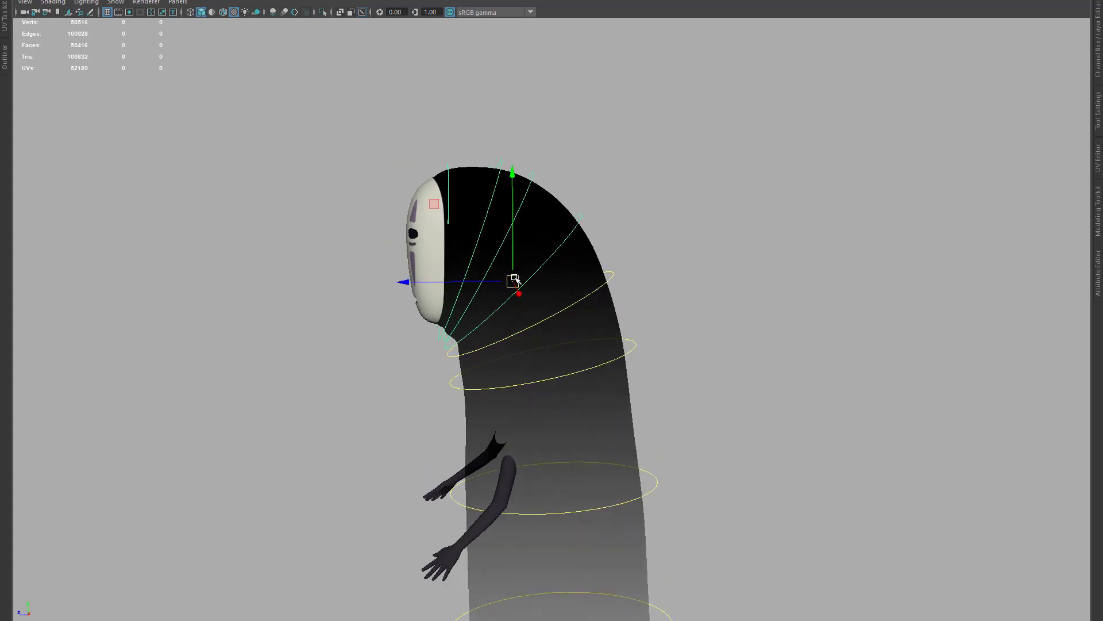
{"action": "mouse_move", "coordinate": [513, 280]}
{"action": "left_mouse_down"}
{"action": "mouse_move", "coordinate": [492, 288]}
{"action": "mouse_move", "coordinate": [431, 238]}
{"action": "left_mouse_up"}
{"action": "key", "text": "ctrl+z"}
{"action": "key", "text": "ctrl+z"}
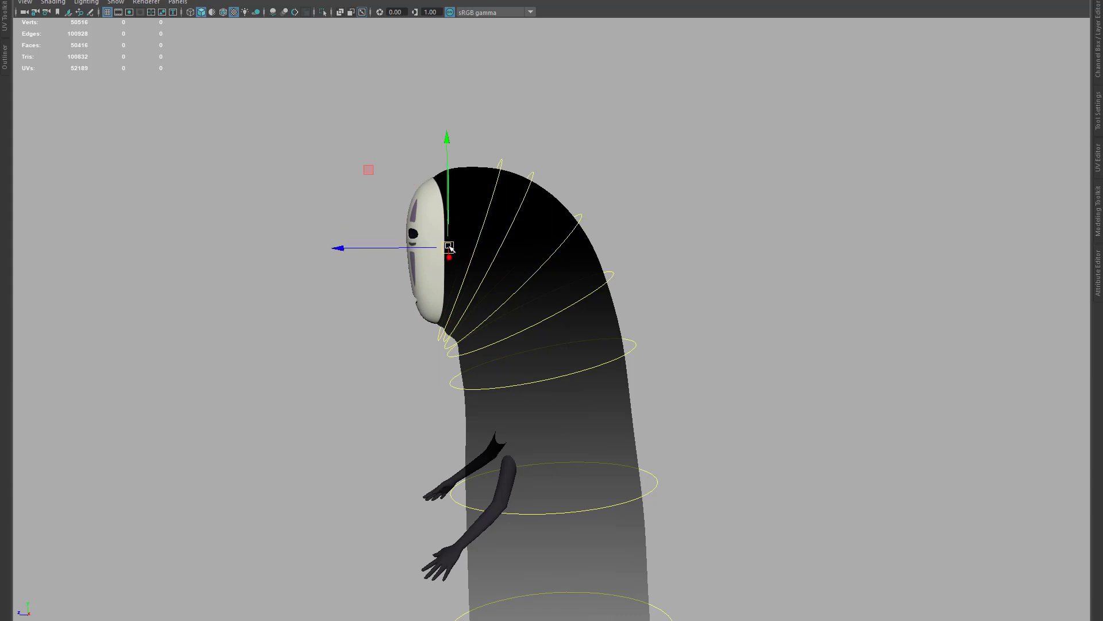
{"action": "mouse_move", "coordinate": [448, 247]}
{"action": "left_mouse_down"}
{"action": "mouse_move", "coordinate": [353, 227]}
{"action": "mouse_move", "coordinate": [366, 187]}
{"action": "mouse_move", "coordinate": [276, 321]}
{"action": "mouse_move", "coordinate": [199, 204]}
{"action": "mouse_move", "coordinate": [424, 263]}
{"action": "mouse_move", "coordinate": [710, 300]}
{"action": "mouse_move", "coordinate": [461, 314]}
{"action": "mouse_move", "coordinate": [610, 257]}
{"action": "mouse_move", "coordinate": [648, 424]}
{"action": "mouse_move", "coordinate": [662, 330]}
{"action": "mouse_move", "coordinate": [657, 270]}
{"action": "mouse_move", "coordinate": [670, 389]}
{"action": "mouse_move", "coordinate": [637, 306]}
{"action": "mouse_move", "coordinate": [654, 353]}
{"action": "left_mouse_up"}
Rotate the head control to tilt the head sideways and back upright, then restore the panels
{"action": "key", "text": "e"}
{"action": "left_click_drag", "start_coordinate": [658, 292], "coordinate": [680, 327]}
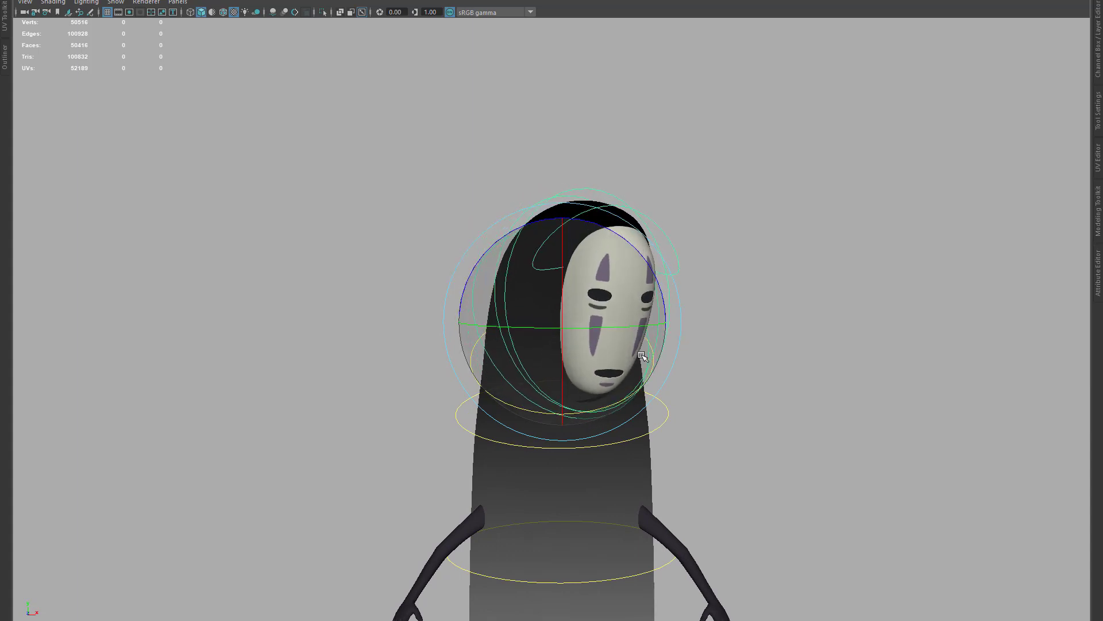
{"action": "mouse_move", "coordinate": [508, 316]}
{"action": "left_mouse_down"}
{"action": "mouse_move", "coordinate": [592, 281]}
{"action": "mouse_move", "coordinate": [613, 254]}
{"action": "left_mouse_up"}
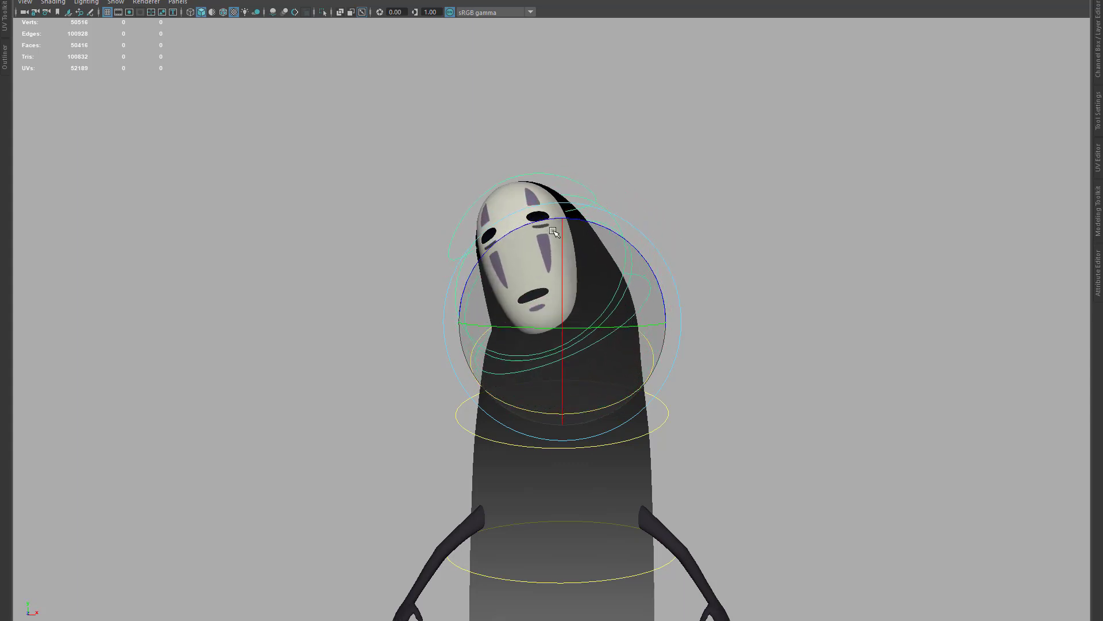
{"action": "left_click_drag", "start_coordinate": [554, 232], "coordinate": [637, 284]}
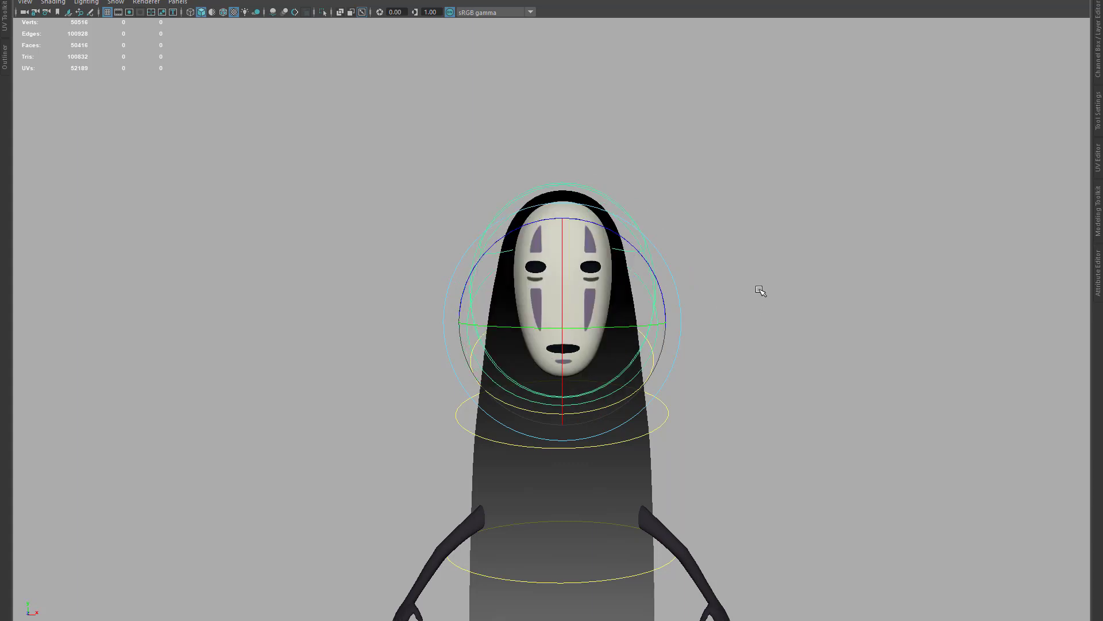
{"action": "mouse_move", "coordinate": [761, 291]}
{"action": "left_mouse_down", "text": "alt"}
{"action": "mouse_move", "coordinate": [631, 350]}
{"action": "mouse_move", "coordinate": [658, 300]}
{"action": "mouse_move", "coordinate": [591, 369]}
{"action": "mouse_move", "coordinate": [699, 367]}
{"action": "mouse_move", "coordinate": [660, 365]}
{"action": "mouse_move", "coordinate": [651, 274]}
{"action": "mouse_move", "coordinate": [556, 254]}
{"action": "left_mouse_up", "text": "alt"}
{"action": "key", "text": "ctrl+space"}
{"action": "scroll", "coordinate": [656, 241], "scroll_direction": "up", "scroll_amount": 3}
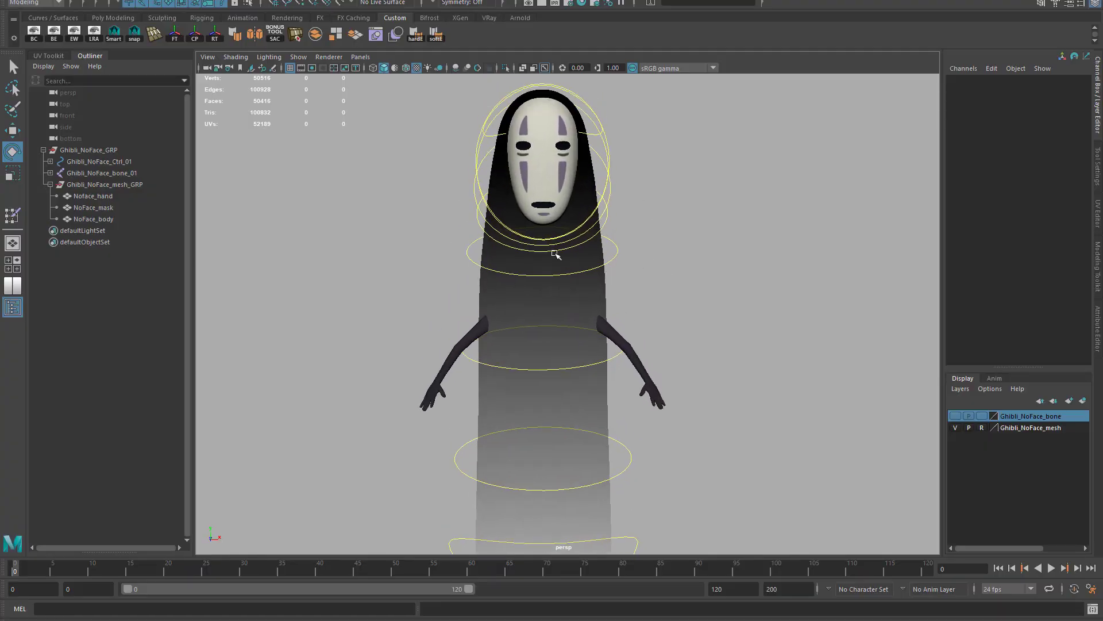
{"action": "left_click", "coordinate": [42, 151]}
{"action": "left_click", "coordinate": [44, 150]}
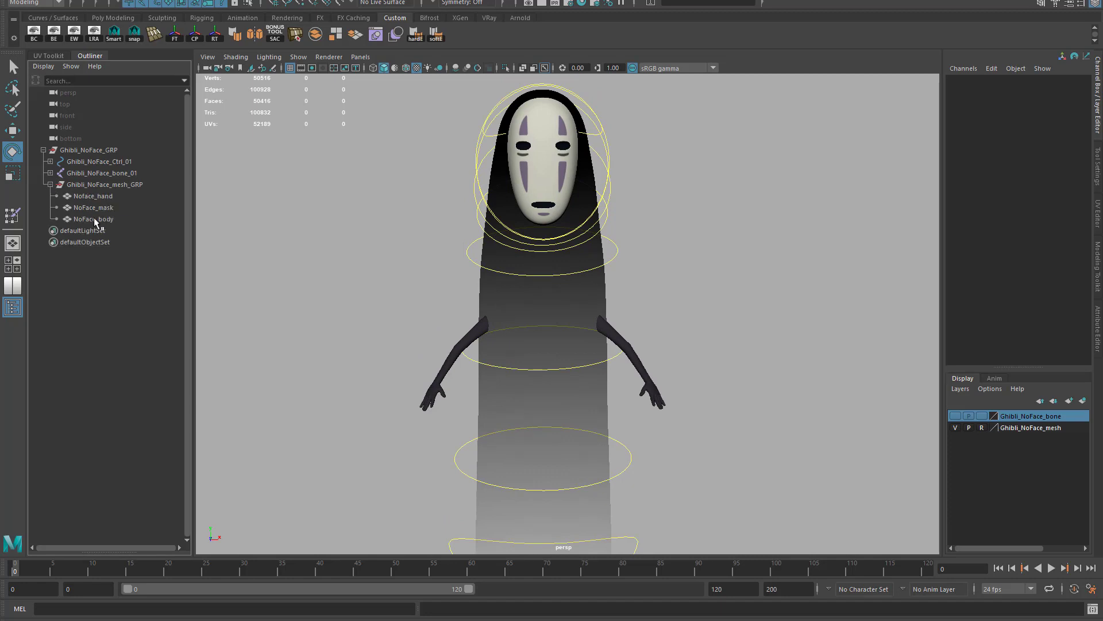
{"action": "left_click", "coordinate": [95, 197]}
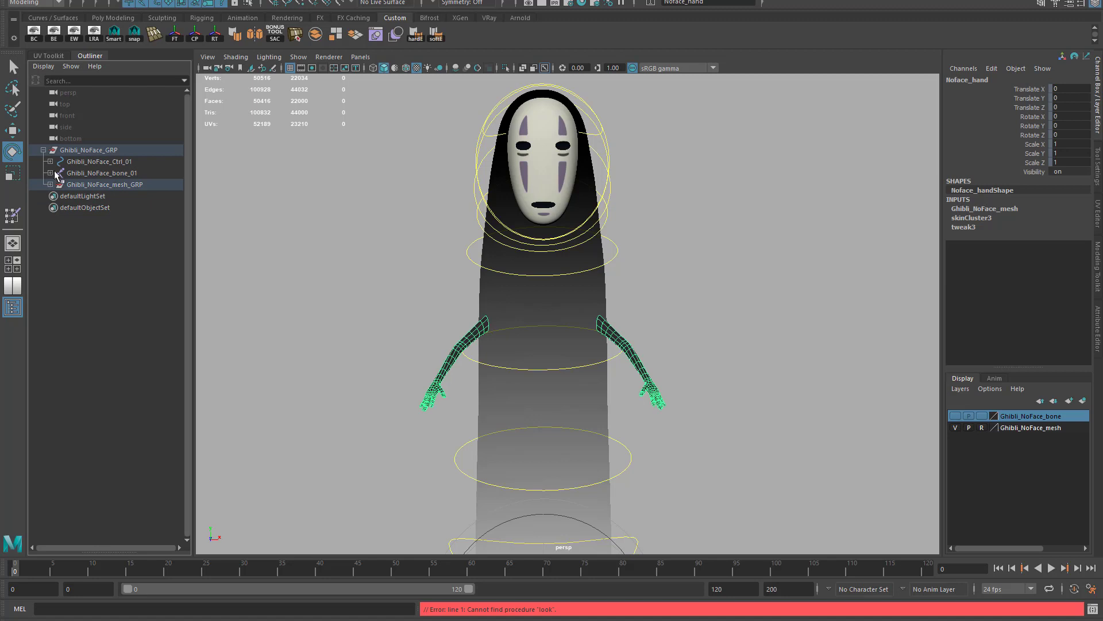
{"action": "left_click", "coordinate": [50, 173]}
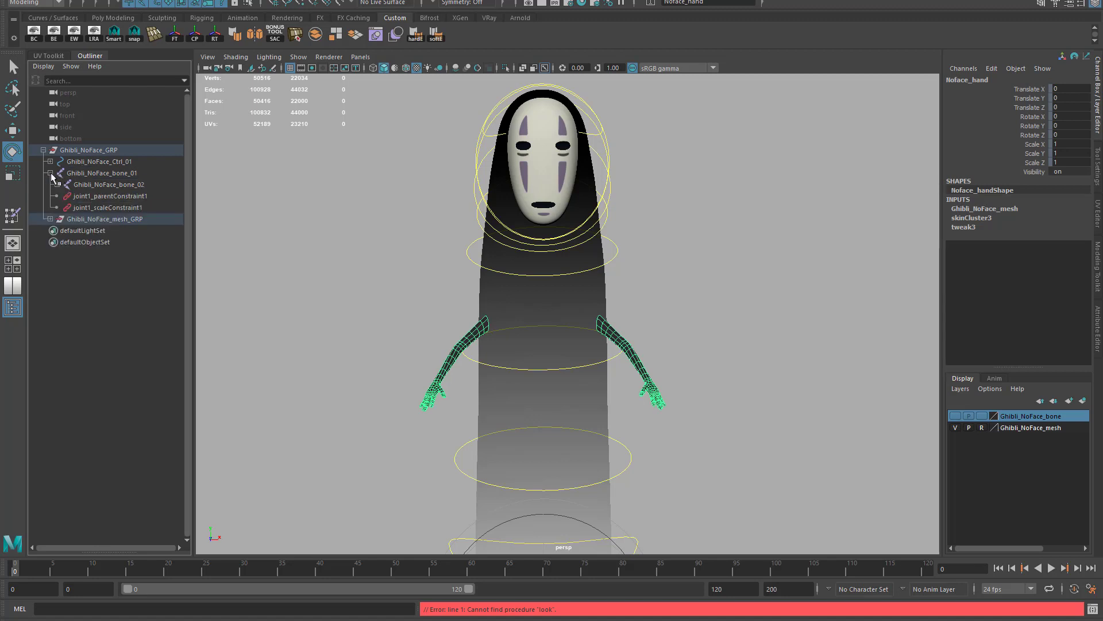
{"action": "left_click", "coordinate": [50, 173]}
{"action": "left_click", "coordinate": [67, 163]}
{"action": "left_click", "coordinate": [50, 173], "text": "shift"}
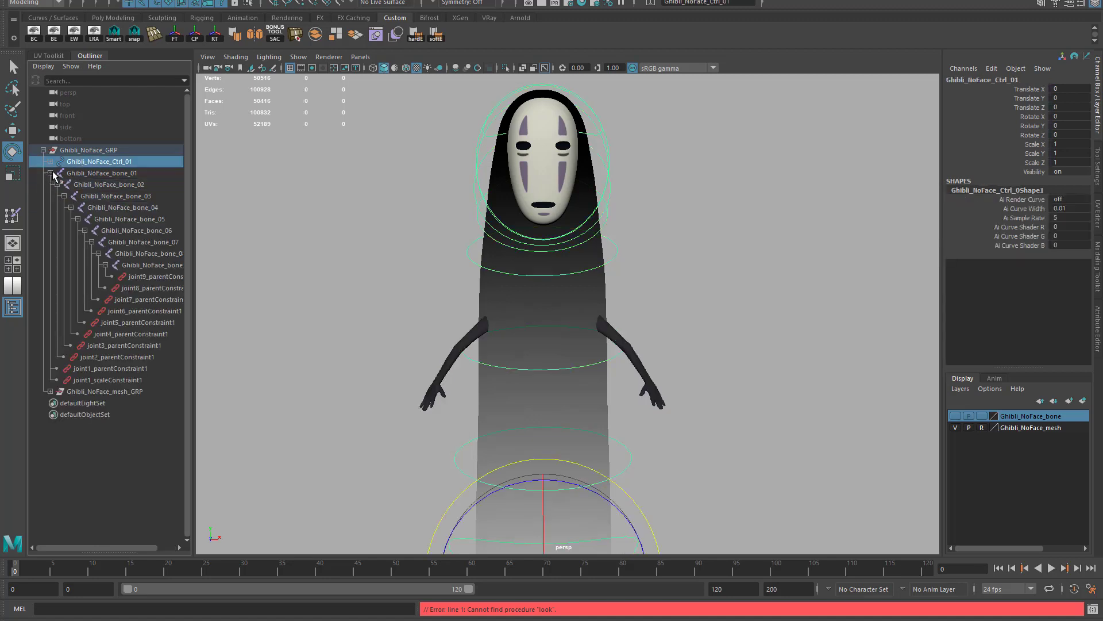
{"action": "left_click", "coordinate": [50, 173]}
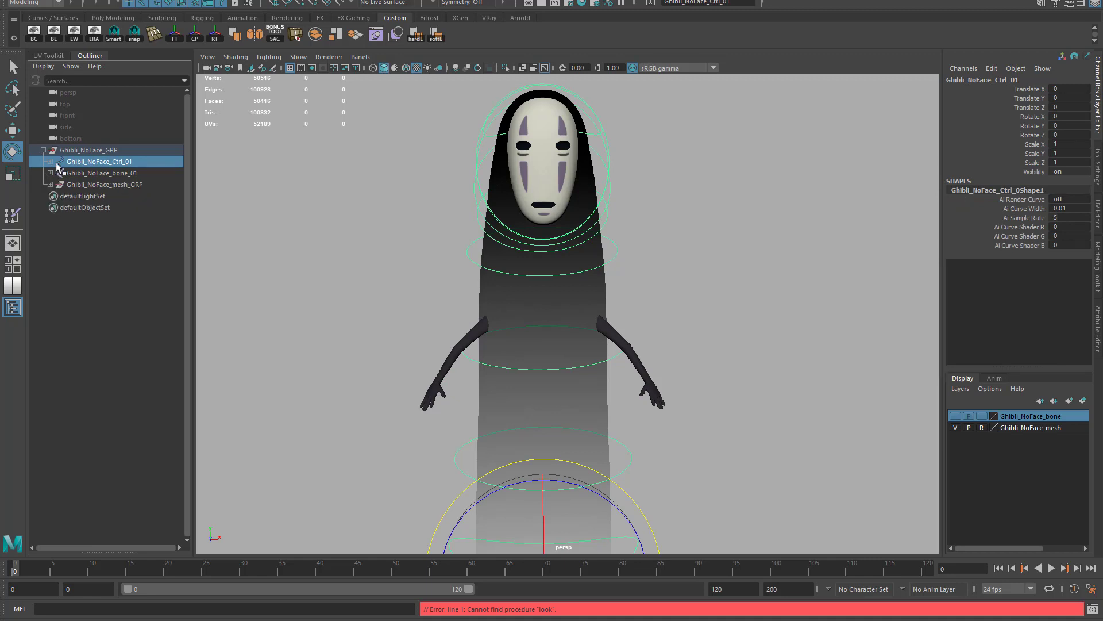
{"action": "key", "text": "f"}
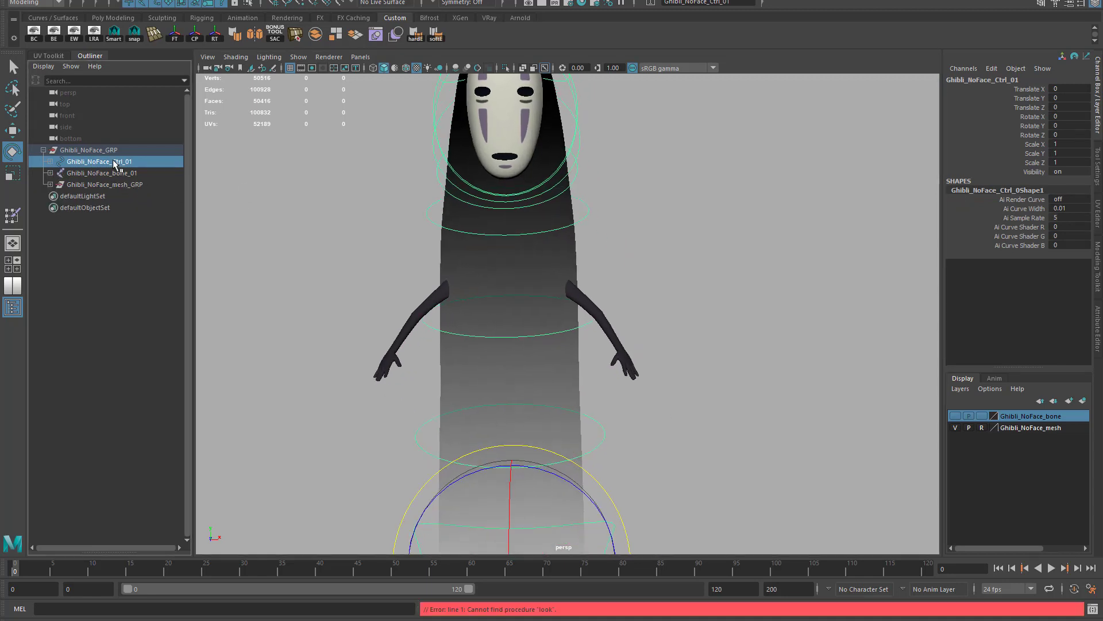
Hide the Noface_hand mesh from the expanded mesh group, keeping the control curves visible
{"action": "key", "text": "ctrl+h"}
{"action": "scroll", "coordinate": [463, 239], "scroll_direction": "down", "scroll_amount": 3}
{"action": "left_click_drag", "start_coordinate": [463, 239], "coordinate": [365, 246], "text": "alt"}
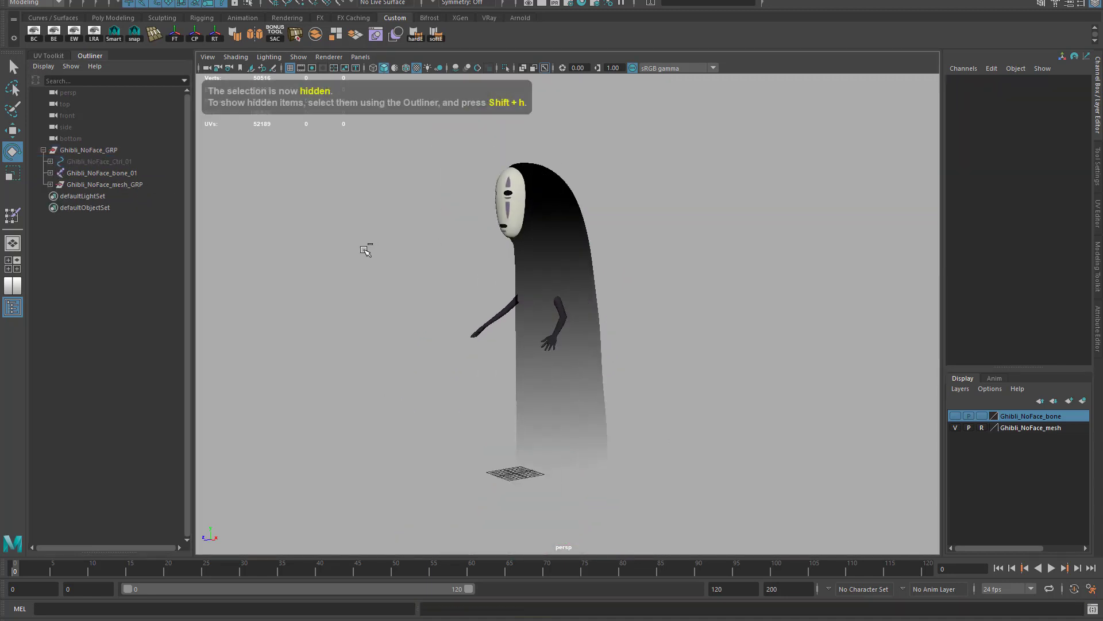
{"action": "key", "text": "ctrl+z"}
{"action": "left_click", "coordinate": [50, 185]}
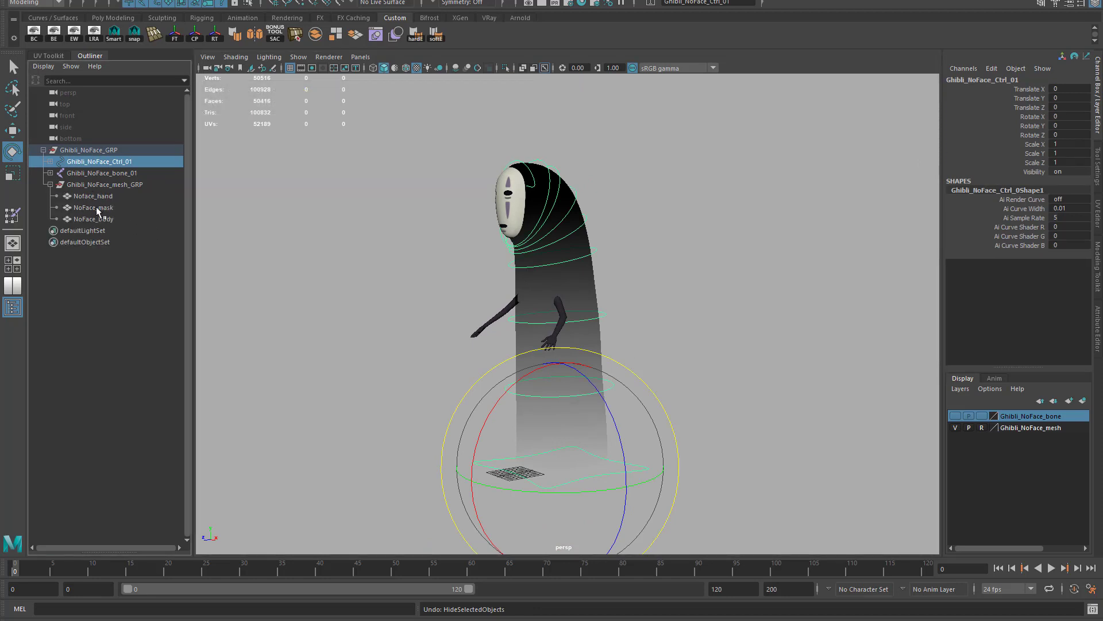
{"action": "left_click", "coordinate": [95, 196]}
{"action": "key", "text": "ctrl+h"}
Test-rotate the head control Ghibli_NoFace_Ctrl_06 and undo the rotation
{"action": "scroll", "coordinate": [653, 377], "scroll_direction": "up", "scroll_amount": 2}
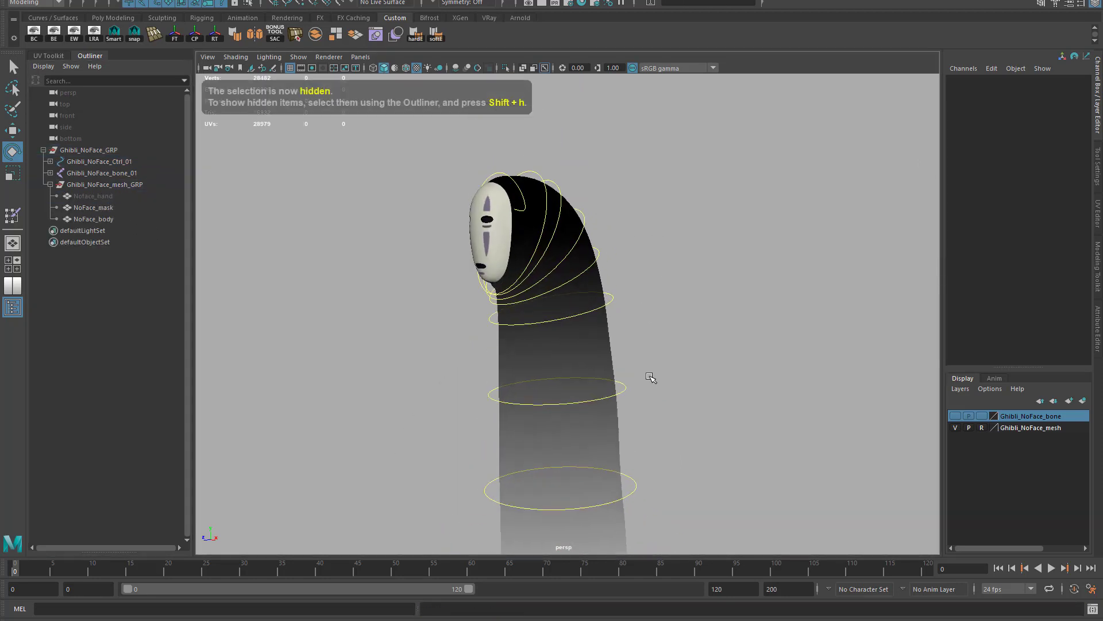
{"action": "mouse_move", "coordinate": [654, 377]}
{"action": "left_mouse_down", "text": "alt"}
{"action": "mouse_move", "coordinate": [373, 352]}
{"action": "mouse_move", "coordinate": [649, 335]}
{"action": "mouse_move", "coordinate": [680, 352]}
{"action": "left_mouse_up", "text": "alt"}
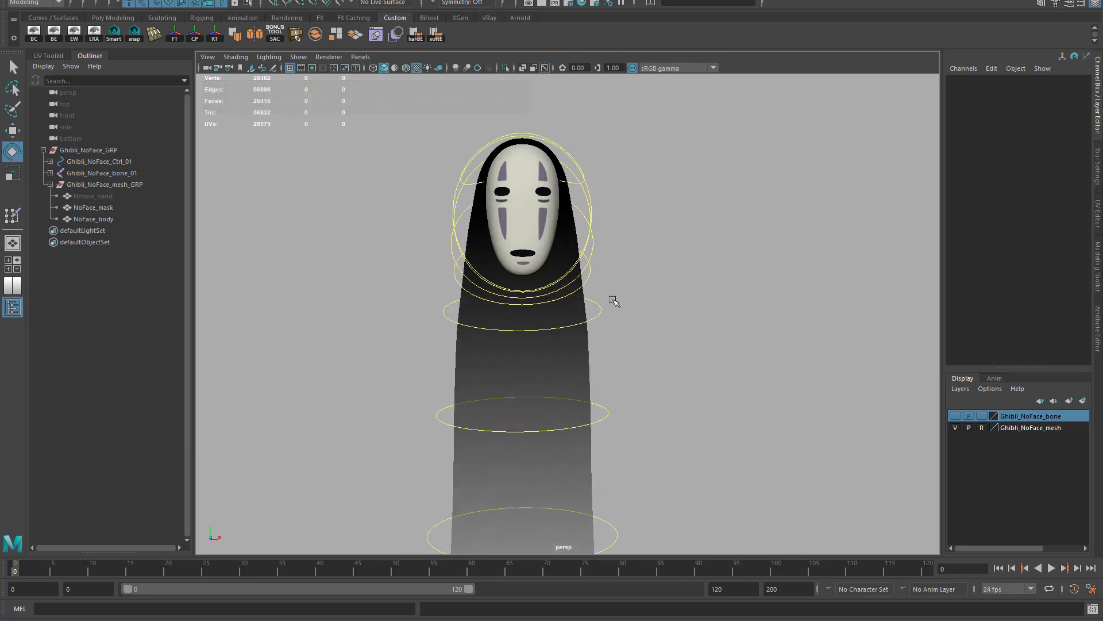
{"action": "left_click", "coordinate": [592, 237]}
{"action": "mouse_move", "coordinate": [595, 284]}
{"action": "left_mouse_down"}
{"action": "mouse_move", "coordinate": [547, 291]}
{"action": "mouse_move", "coordinate": [606, 288]}
{"action": "left_mouse_up"}
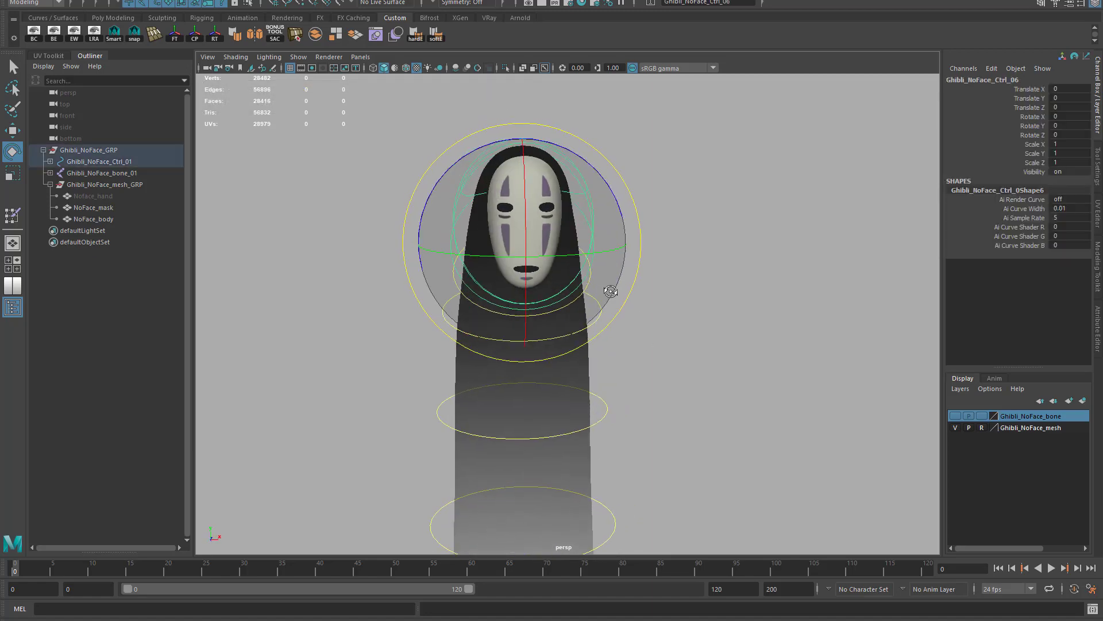
{"action": "key", "text": "ctrl+z"}
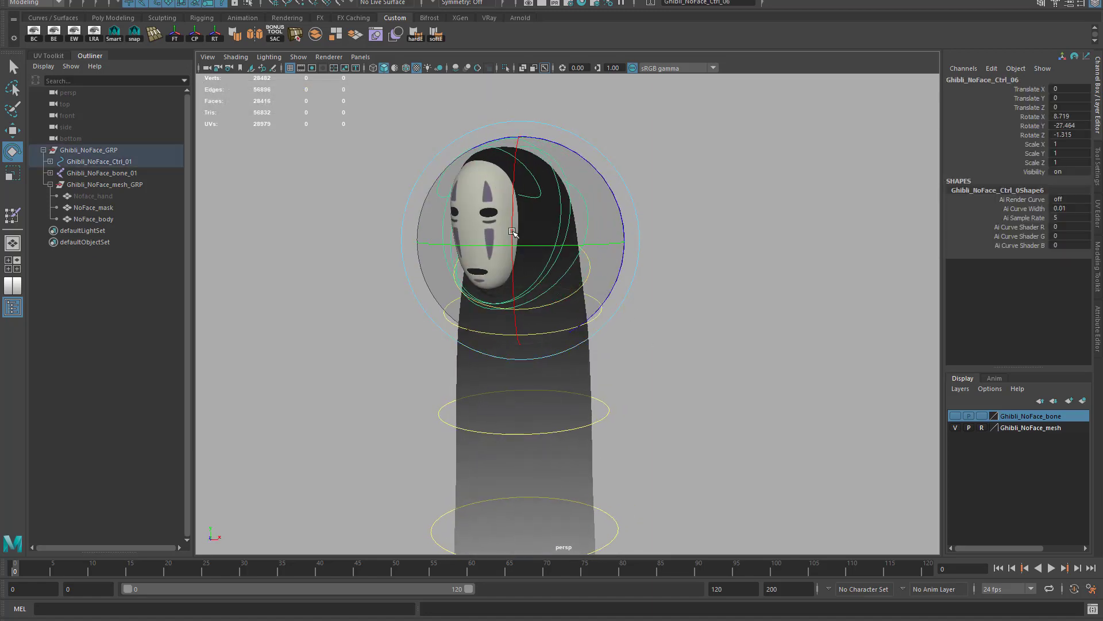
{"action": "key", "text": "ctrl+z"}
Turn on visibility of the Ghibli_NoFace_bone layer from a near-front view
{"action": "mouse_move", "coordinate": [660, 364]}
{"action": "left_mouse_down", "text": "alt"}
{"action": "mouse_move", "coordinate": [512, 375]}
{"action": "mouse_move", "coordinate": [564, 414]}
{"action": "mouse_move", "coordinate": [525, 347]}
{"action": "left_mouse_up", "text": "alt"}
{"action": "key", "text": "bracketleft"}
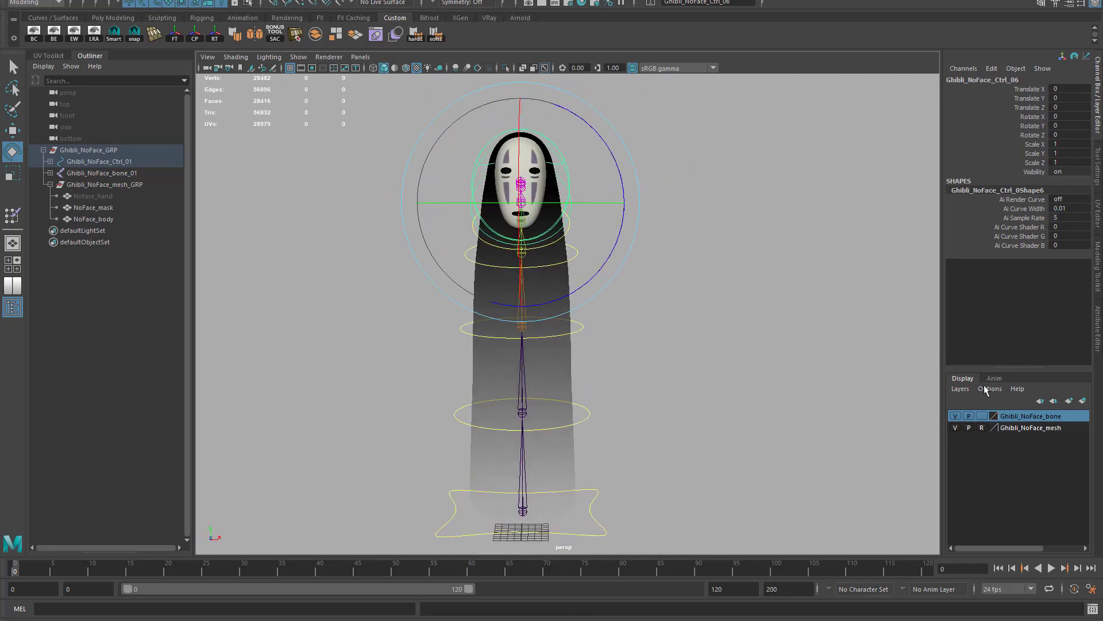
{"action": "left_click", "coordinate": [957, 416]}
{"action": "mouse_move", "coordinate": [657, 278]}
{"action": "left_mouse_down", "text": "alt"}
{"action": "mouse_move", "coordinate": [695, 330]}
{"action": "mouse_move", "coordinate": [666, 284]}
{"action": "mouse_move", "coordinate": [542, 325]}
{"action": "left_mouse_up", "text": "alt"}
Maximize the viewport and show the untextured grey model with wireframe on shaded
{"action": "key", "text": "ctrl+space"}
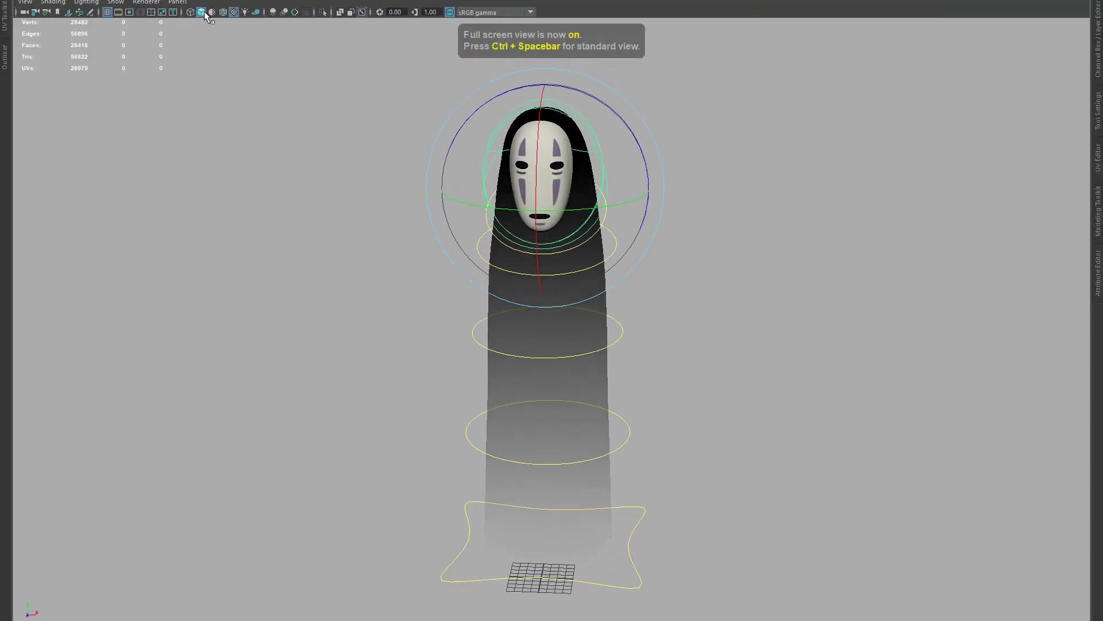
{"action": "left_click", "coordinate": [212, 12]}
{"action": "left_click_drag", "start_coordinate": [337, 128], "coordinate": [350, 70], "text": "alt"}
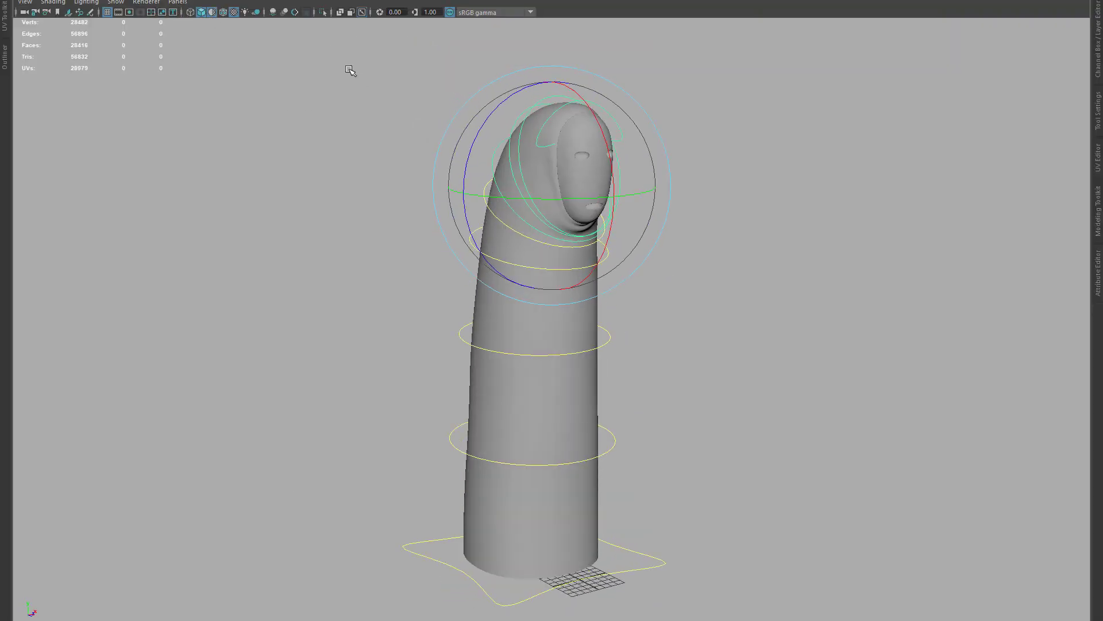
{"action": "left_click", "coordinate": [223, 12]}
{"action": "mouse_move", "coordinate": [552, 287]}
{"action": "left_mouse_down", "text": "alt"}
{"action": "mouse_move", "coordinate": [623, 256]}
{"action": "mouse_move", "coordinate": [627, 226]}
{"action": "mouse_move", "coordinate": [636, 239]}
{"action": "left_mouse_up", "text": "alt"}
Bend the body controls right and left, then try moving the upper control and undo it
{"action": "left_click", "coordinate": [623, 256]}
{"action": "left_click", "coordinate": [638, 391]}
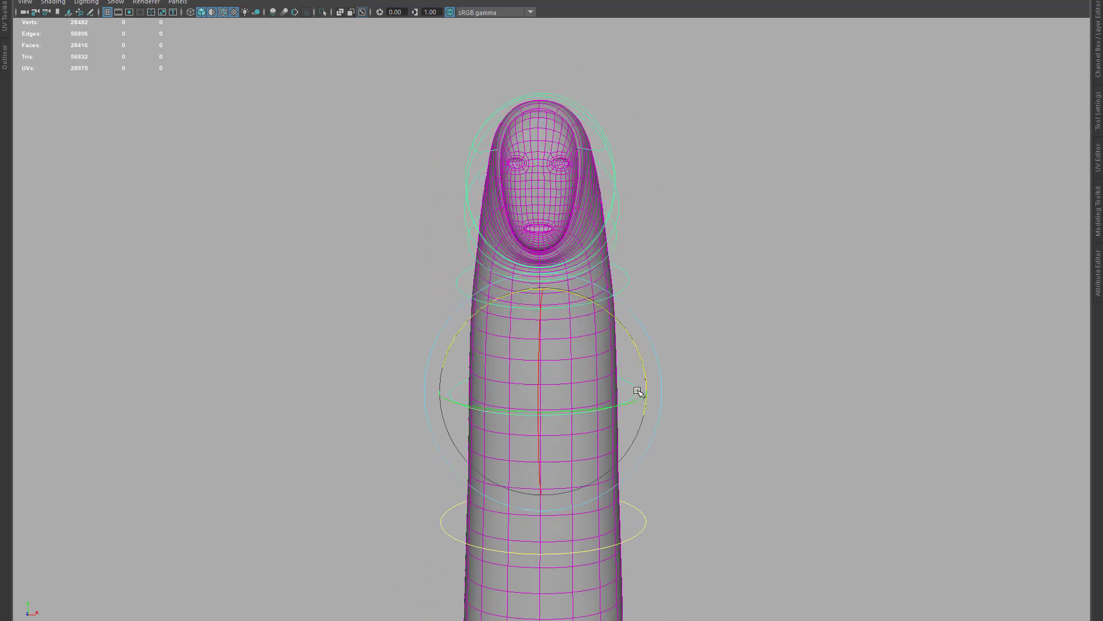
{"action": "mouse_move", "coordinate": [644, 371]}
{"action": "left_mouse_down"}
{"action": "mouse_move", "coordinate": [680, 426]}
{"action": "mouse_move", "coordinate": [621, 286]}
{"action": "mouse_move", "coordinate": [233, 263]}
{"action": "left_mouse_up"}
{"action": "scroll", "coordinate": [635, 226], "scroll_direction": "up", "scroll_amount": 2}
{"action": "left_click", "coordinate": [637, 238]}
{"action": "key", "text": "w"}
{"action": "key", "text": "ctrl+z"}
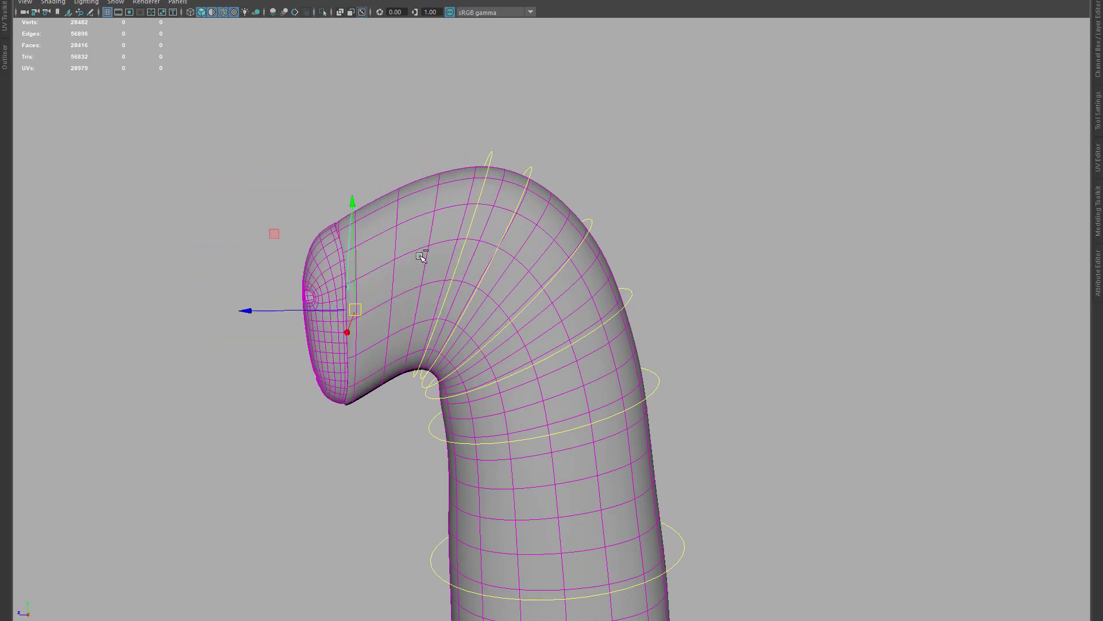
Rotate and slide the head control sideways to turn the head on the bent body
{"action": "left_click_drag", "start_coordinate": [422, 256], "coordinate": [536, 232], "text": "alt"}
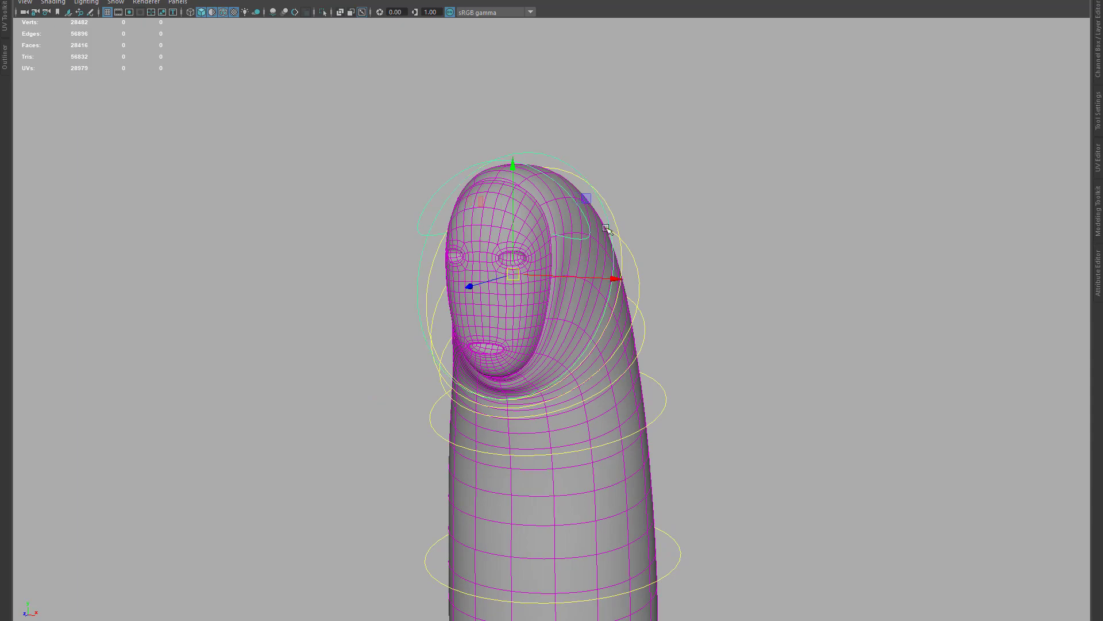
{"action": "left_click_drag", "start_coordinate": [606, 229], "coordinate": [633, 250], "text": "alt"}
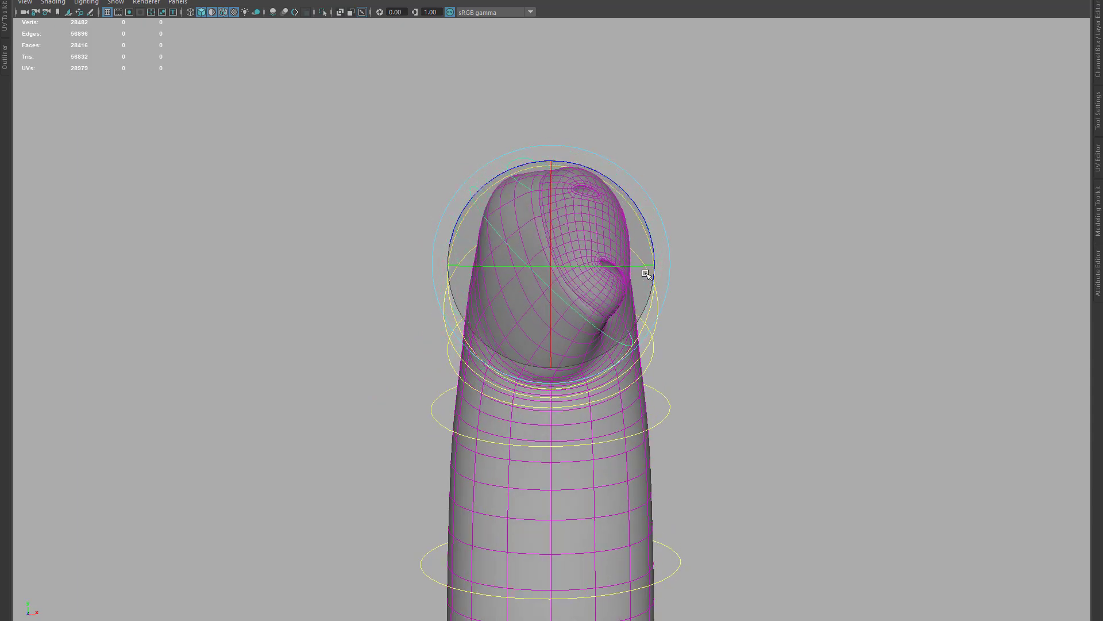
{"action": "left_click", "coordinate": [669, 211]}
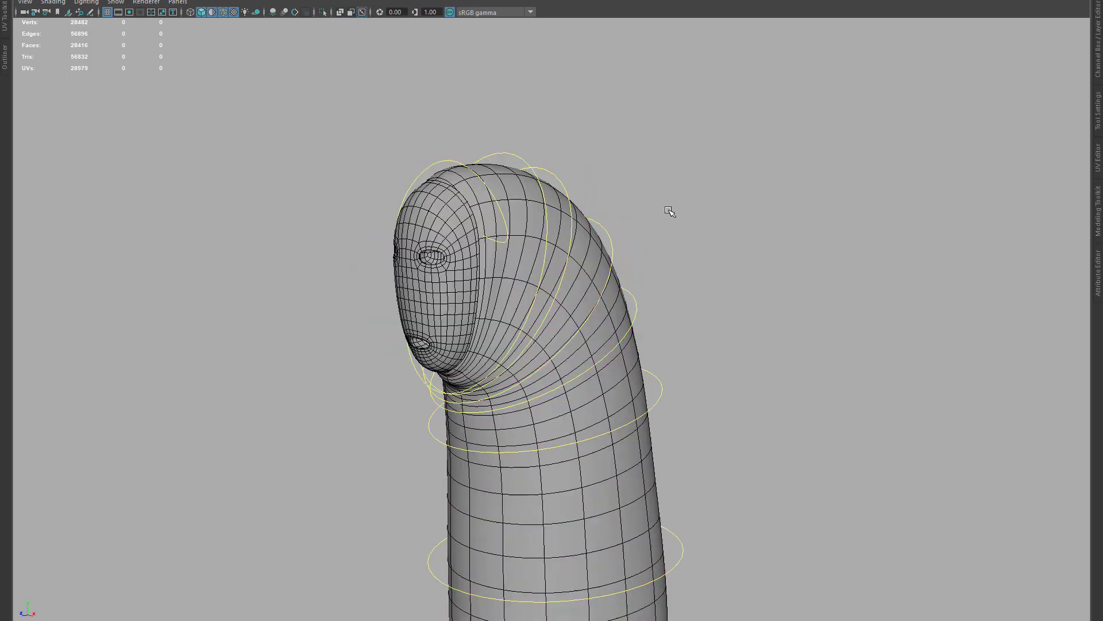
{"action": "left_click", "coordinate": [617, 246]}
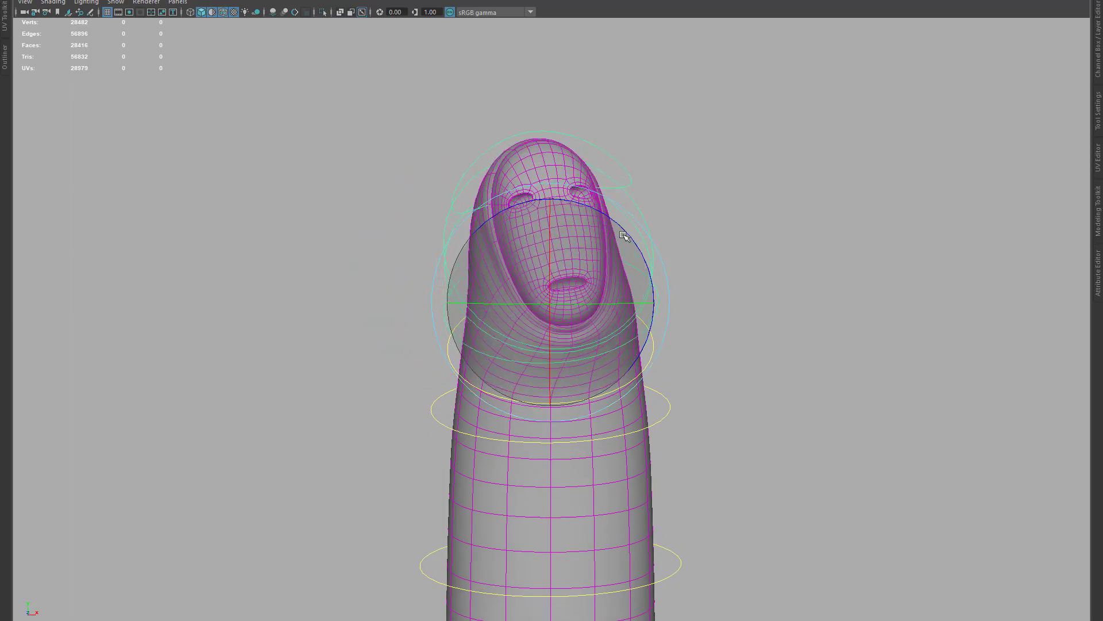
{"action": "left_click_drag", "start_coordinate": [624, 235], "coordinate": [735, 329], "text": "alt"}
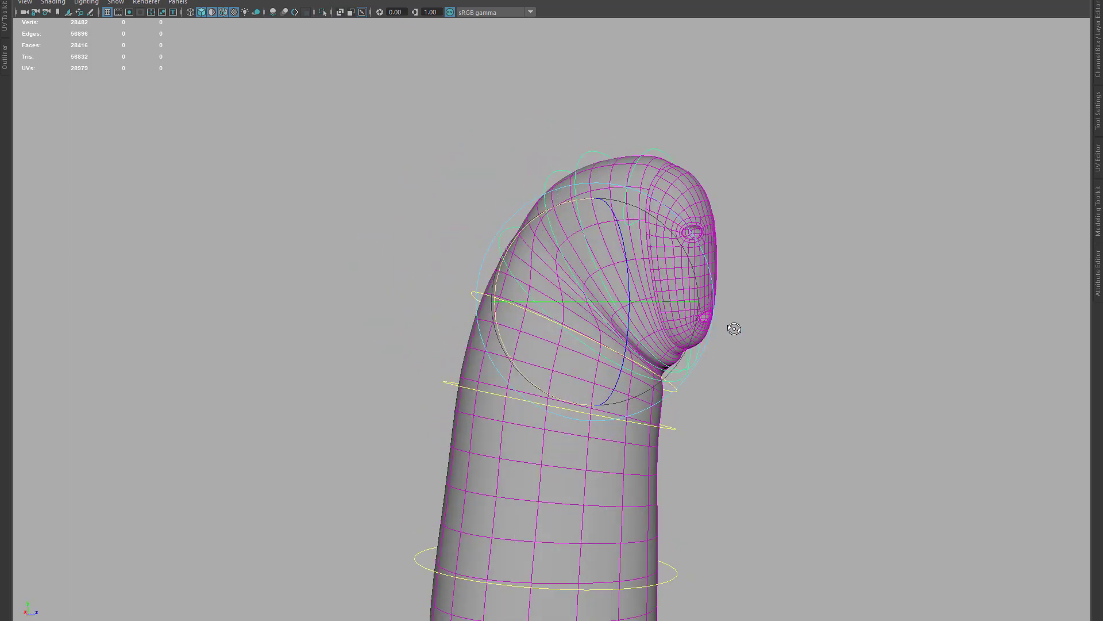
{"action": "mouse_move", "coordinate": [526, 266]}
{"action": "left_mouse_down"}
{"action": "mouse_move", "coordinate": [481, 302]}
{"action": "mouse_move", "coordinate": [667, 229]}
{"action": "left_mouse_up"}
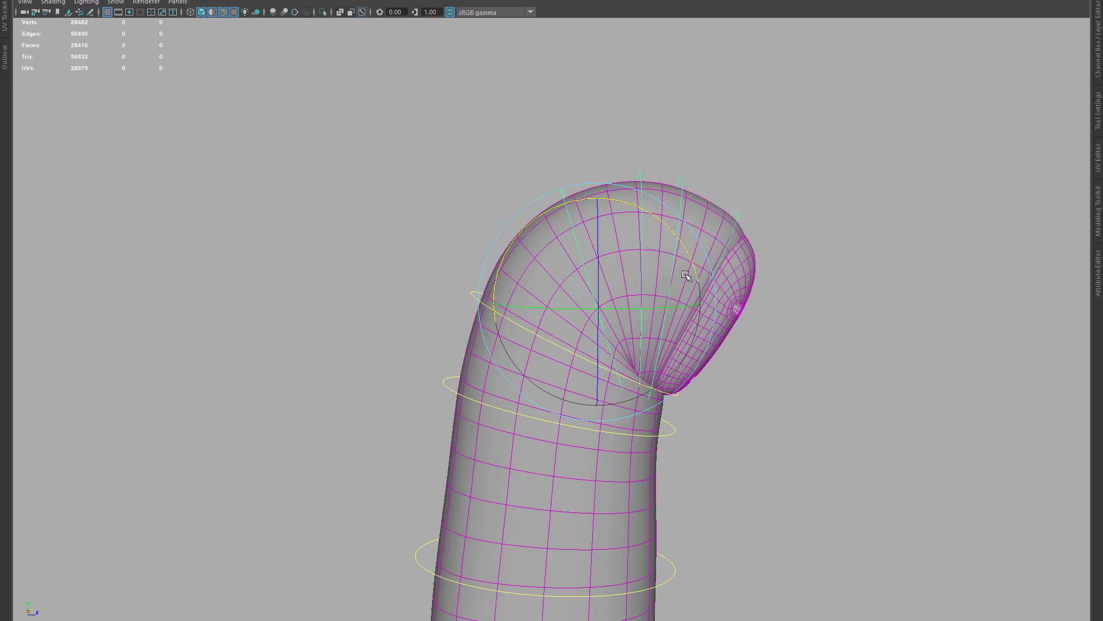
{"action": "left_click_drag", "start_coordinate": [598, 301], "coordinate": [668, 303]}
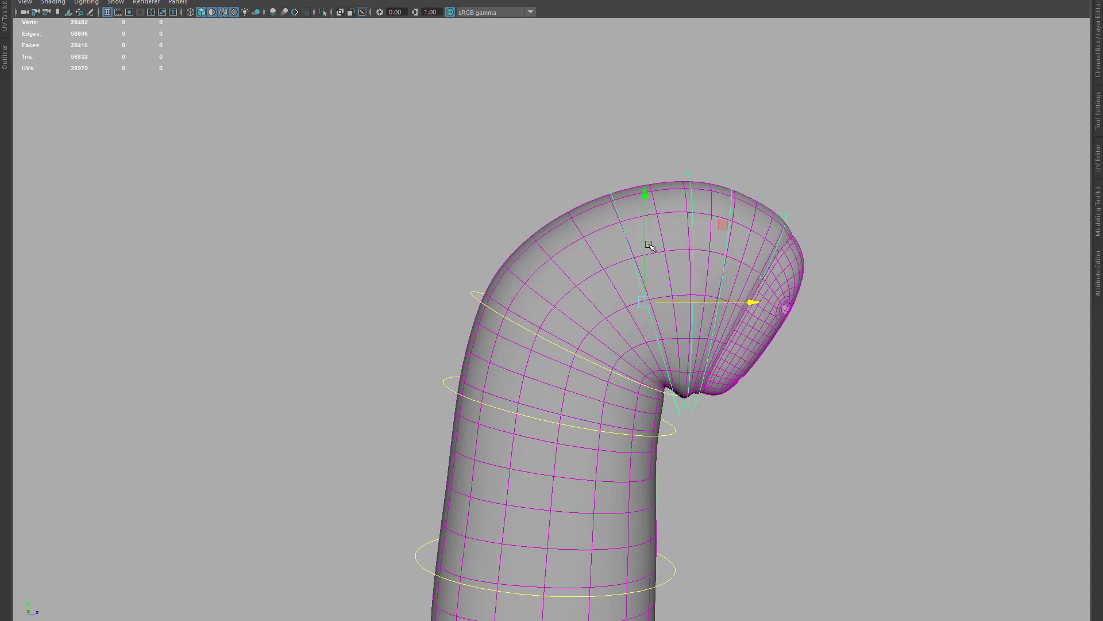
{"action": "mouse_move", "coordinate": [649, 246]}
{"action": "left_mouse_down", "text": "alt"}
{"action": "mouse_move", "coordinate": [678, 264]}
{"action": "mouse_move", "coordinate": [508, 307]}
{"action": "mouse_move", "coordinate": [557, 289]}
{"action": "left_mouse_up", "text": "alt"}
Reset the control's Translate and Rotate values to 0 in the Channel Box
{"action": "key", "text": "ctrl+space"}
{"action": "scroll", "coordinate": [643, 321], "scroll_direction": "up", "scroll_amount": 3}
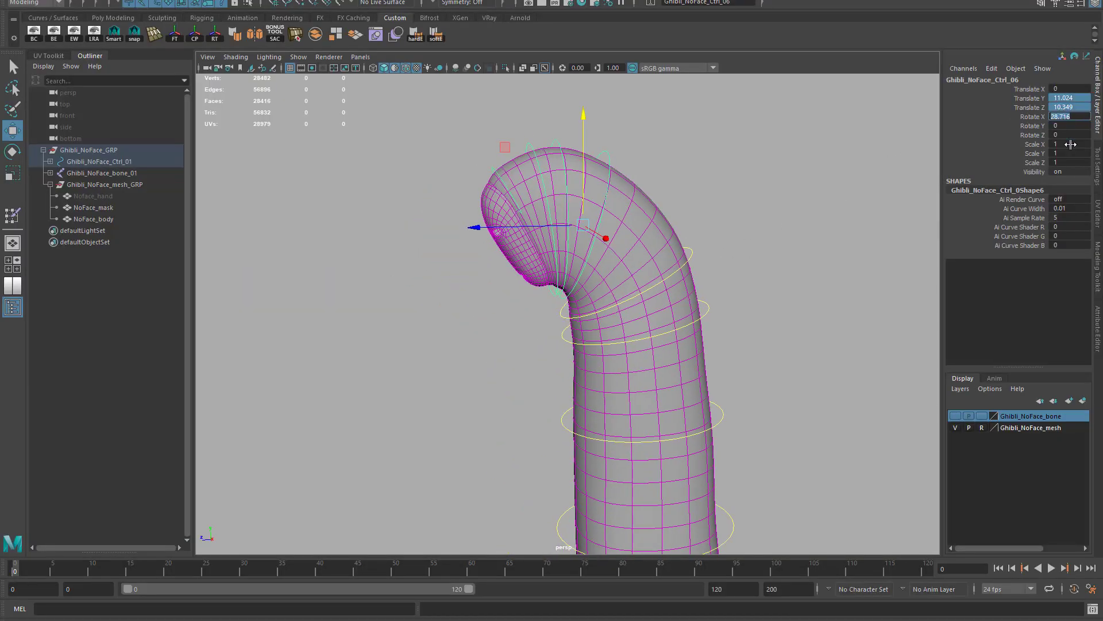
{"action": "type", "text": "0"}
{"action": "key", "text": "Return"}
{"action": "left_click", "coordinate": [739, 180]}
{"action": "mouse_move", "coordinate": [739, 180]}
{"action": "left_mouse_down", "text": "alt"}
{"action": "mouse_move", "coordinate": [842, 243]}
{"action": "mouse_move", "coordinate": [719, 225]}
{"action": "mouse_move", "coordinate": [734, 320]}
{"action": "left_mouse_up", "text": "alt"}
Maximize the viewport again with textures on and the wireframe overlay hidden
{"action": "key", "text": "ctrl+space"}
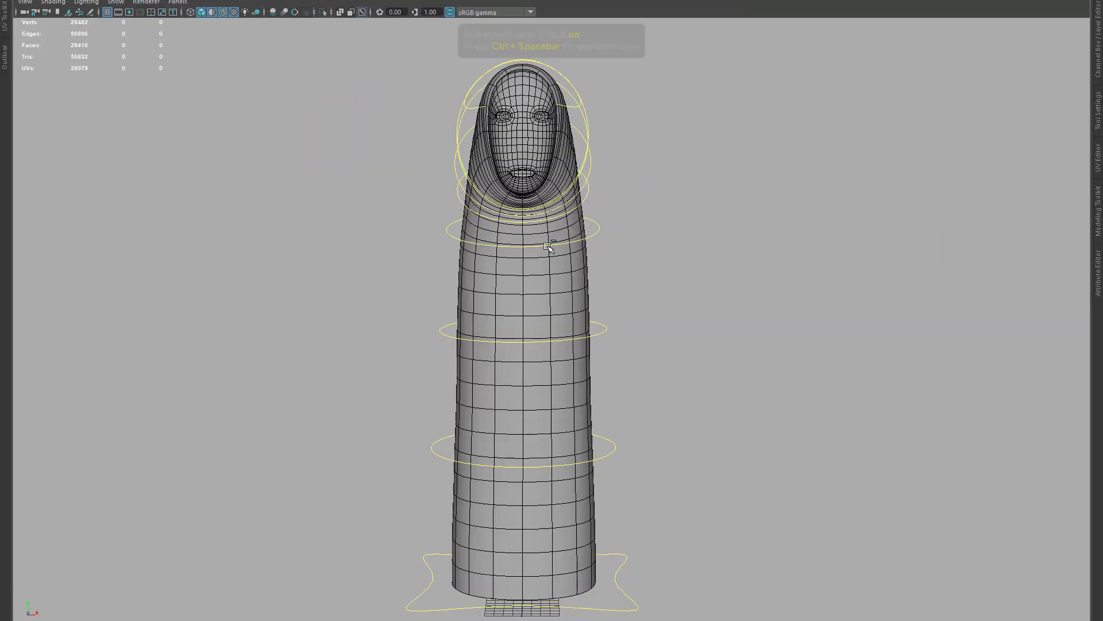
{"action": "left_click", "coordinate": [212, 12]}
{"action": "left_click_drag", "start_coordinate": [546, 230], "coordinate": [548, 248], "text": "alt"}
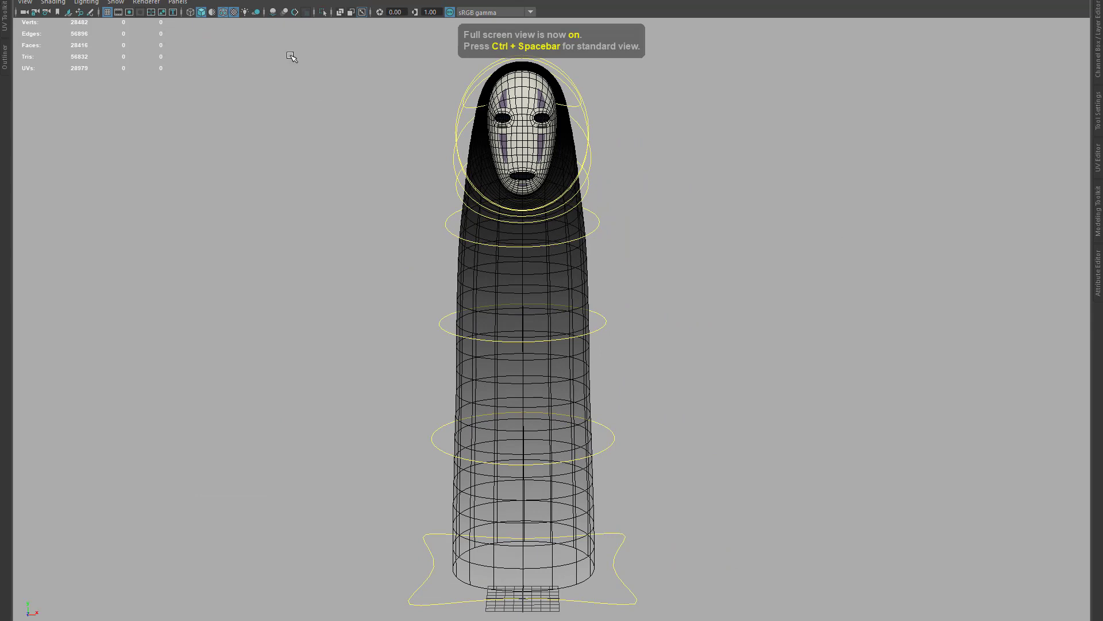
{"action": "left_click", "coordinate": [223, 12]}
{"action": "mouse_move", "coordinate": [522, 306]}
{"action": "left_mouse_down", "text": "alt"}
{"action": "mouse_move", "coordinate": [626, 312]}
{"action": "mouse_move", "coordinate": [630, 336]}
{"action": "left_mouse_up", "text": "alt"}
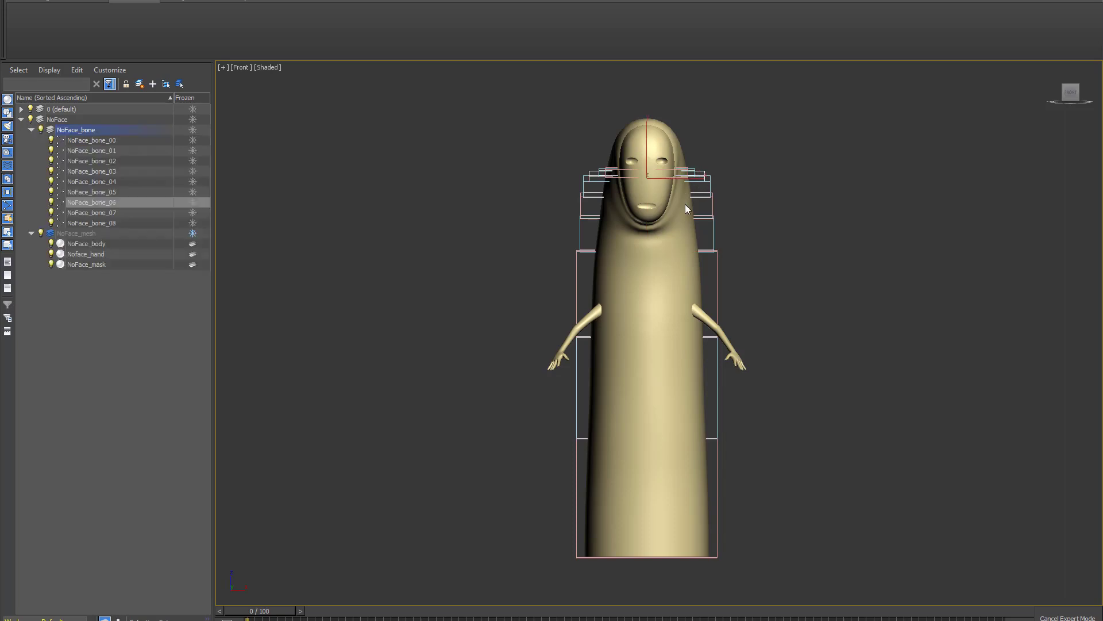
Expand the NoFace layer and rotate NoFace_bone_02 to bend the body, showing edged faces
{"action": "left_click", "coordinate": [31, 130]}
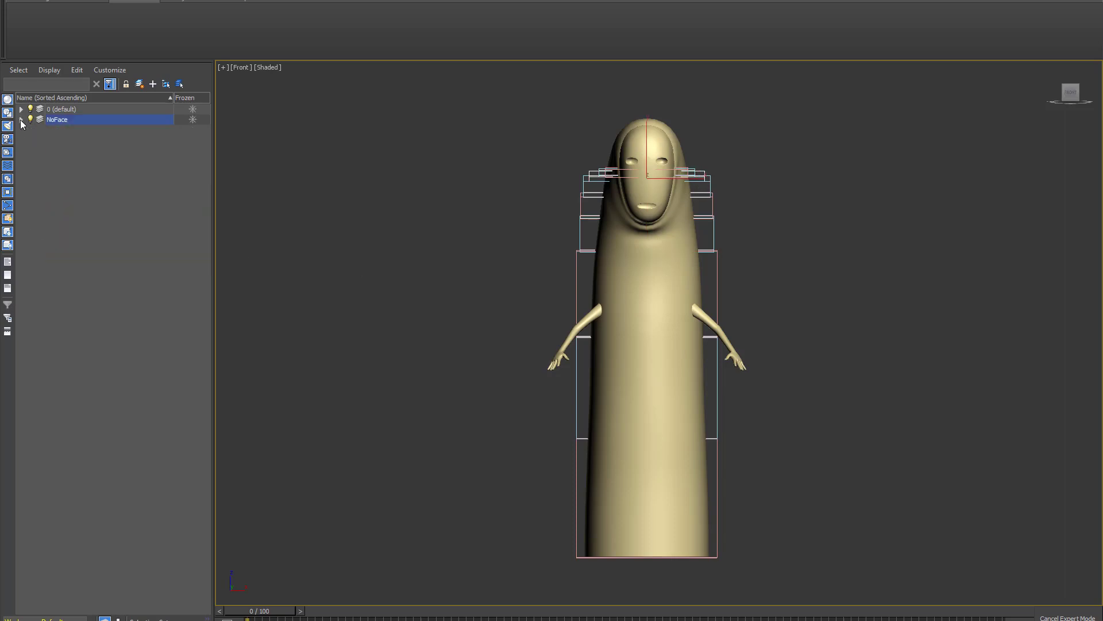
{"action": "left_click", "coordinate": [21, 120]}
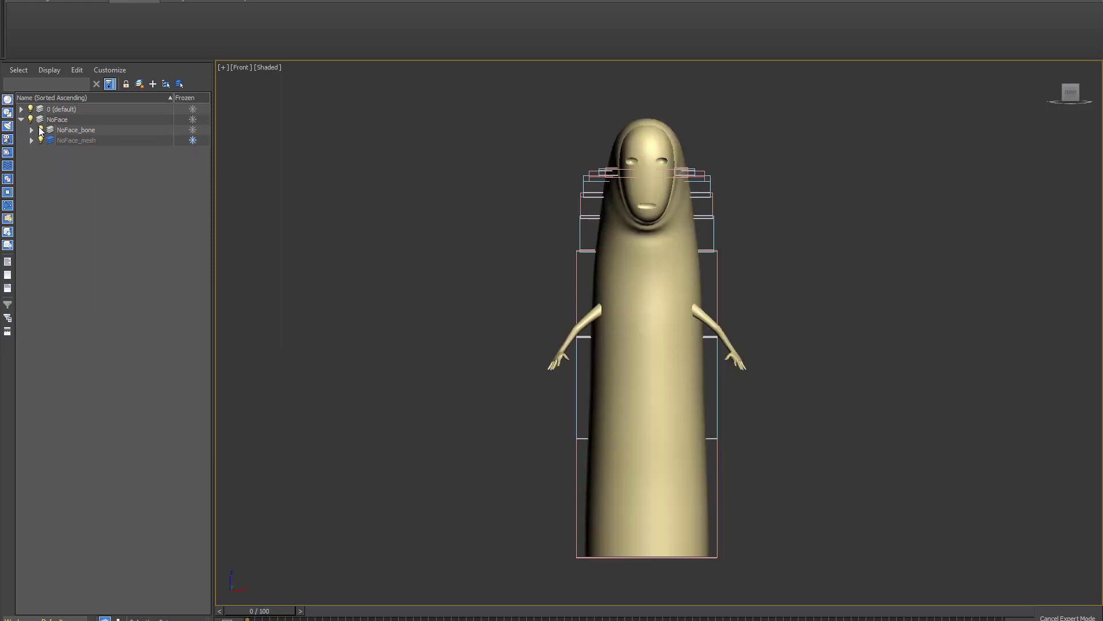
{"action": "left_click", "coordinate": [717, 282]}
{"action": "scroll", "coordinate": [715, 305], "scroll_direction": "up", "scroll_amount": 3}
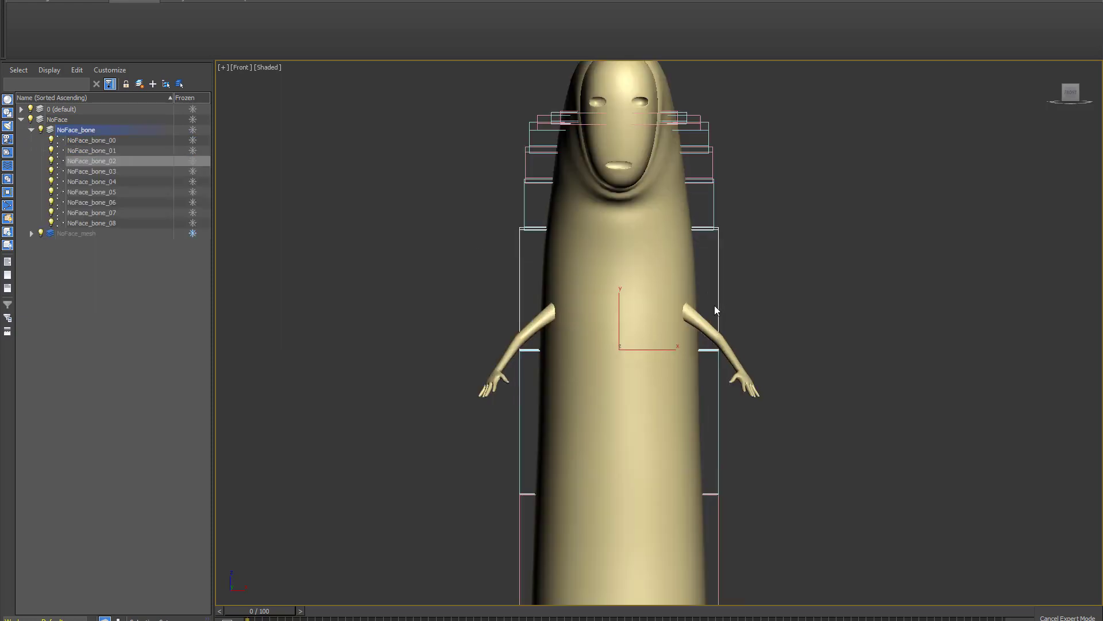
{"action": "middle_click_drag", "start_coordinate": [715, 305], "coordinate": [706, 308], "text": "alt"}
{"action": "key", "text": "e"}
{"action": "left_click_drag", "start_coordinate": [659, 318], "coordinate": [681, 270]}
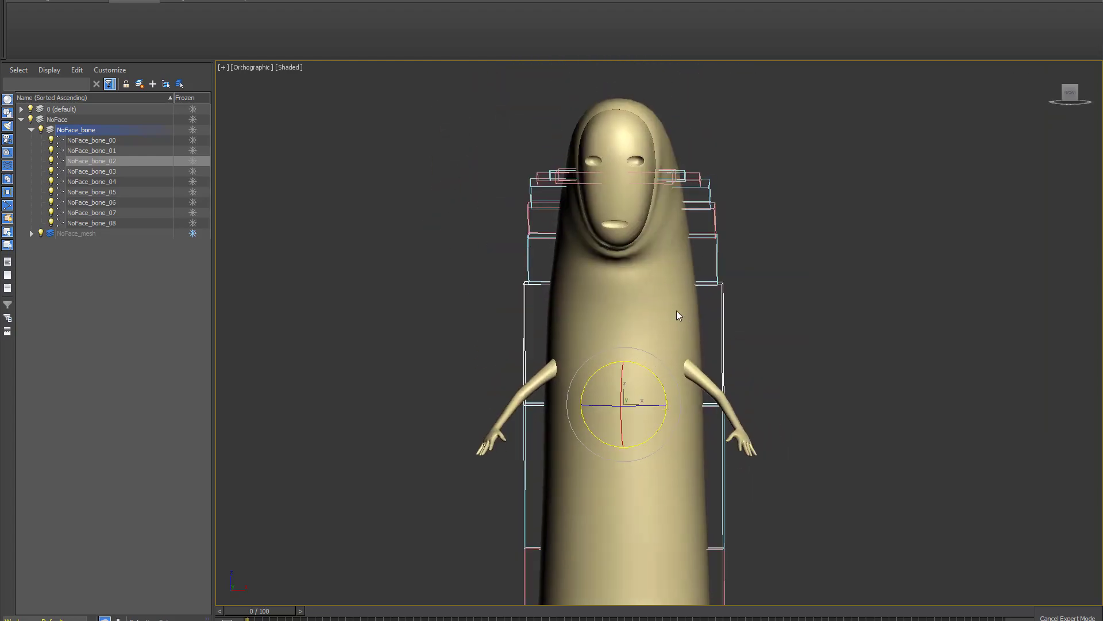
{"action": "key", "text": "F4"}
{"action": "middle_click_drag", "start_coordinate": [652, 307], "coordinate": [615, 281], "text": "alt"}
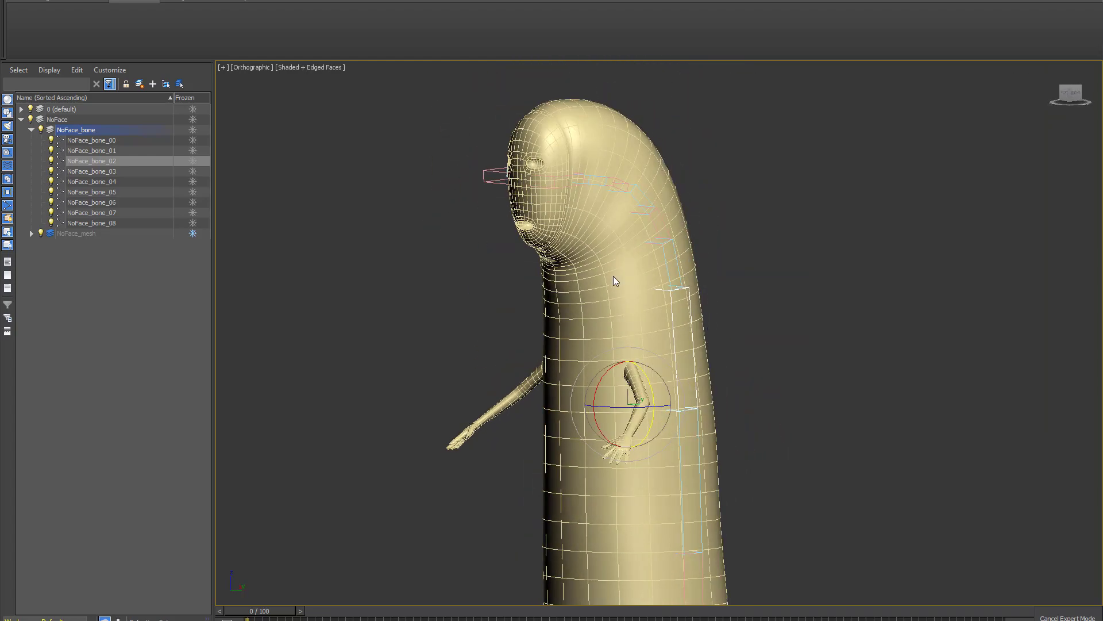
Bend the head forward by rotating NoFace_bone_05
{"action": "left_click", "coordinate": [642, 192]}
{"action": "scroll", "coordinate": [642, 193], "scroll_direction": "up", "scroll_amount": 2}
{"action": "middle_click_drag", "start_coordinate": [642, 193], "coordinate": [580, 242], "text": "alt"}
{"action": "left_click_drag", "start_coordinate": [580, 218], "coordinate": [554, 215]}
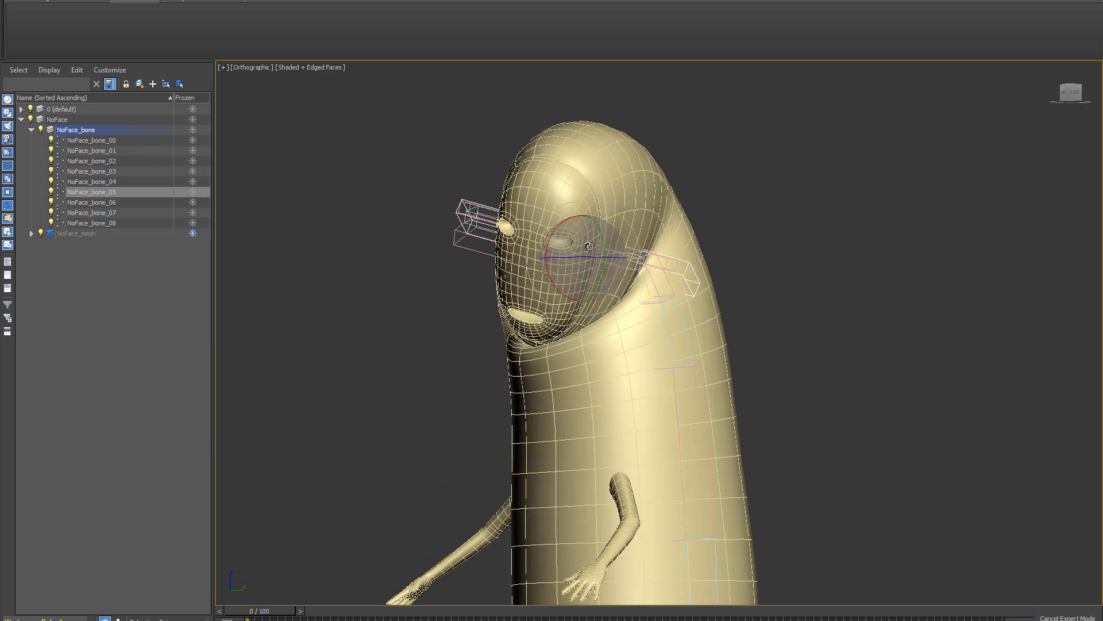
{"action": "middle_click_drag", "start_coordinate": [553, 216], "coordinate": [648, 290], "text": "alt"}
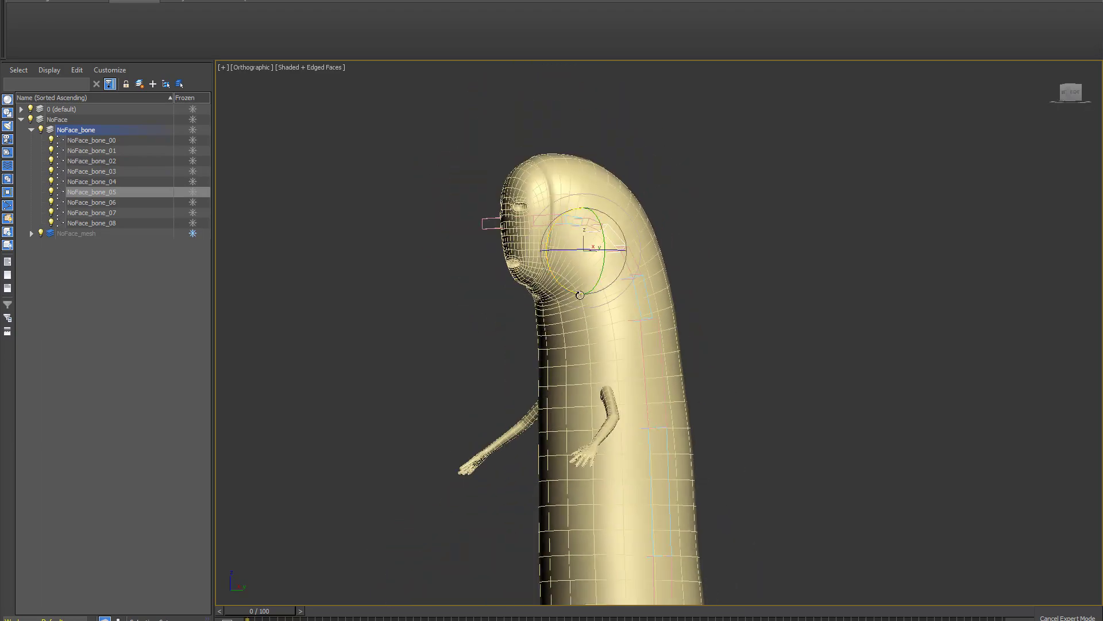
{"action": "scroll", "coordinate": [648, 291], "scroll_direction": "down", "scroll_amount": 3}
{"action": "scroll", "coordinate": [599, 215], "scroll_direction": "up", "scroll_amount": 5}
Tilt the masked head with NoFace_bone_07, then exit Expert Mode with Ctrl+X
{"action": "left_click", "coordinate": [691, 230]}
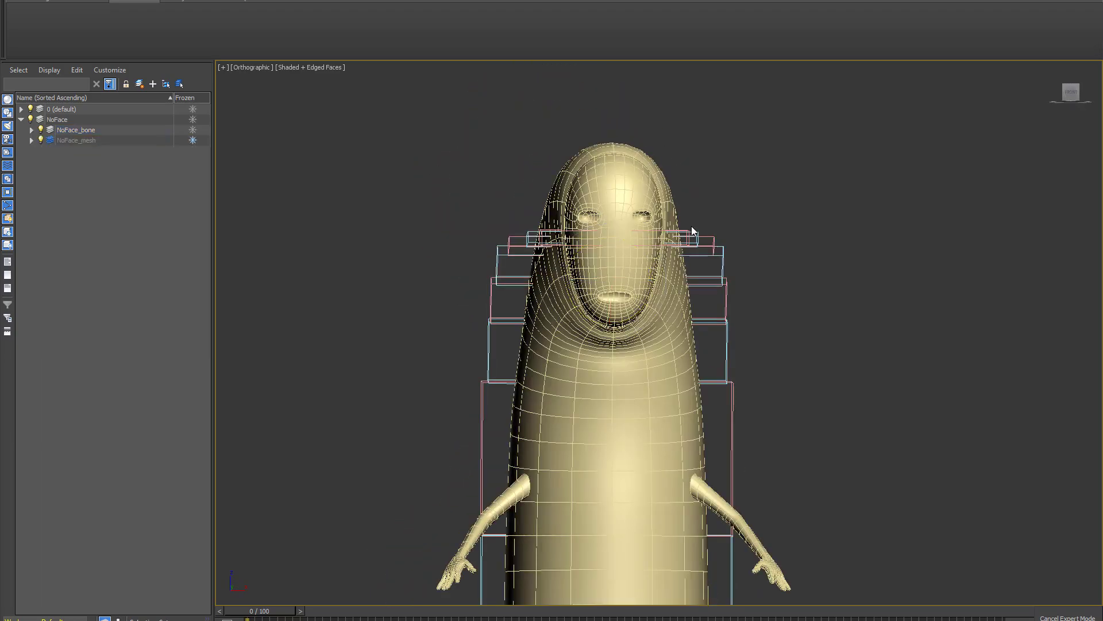
{"action": "left_click_drag", "start_coordinate": [694, 234], "coordinate": [618, 214]}
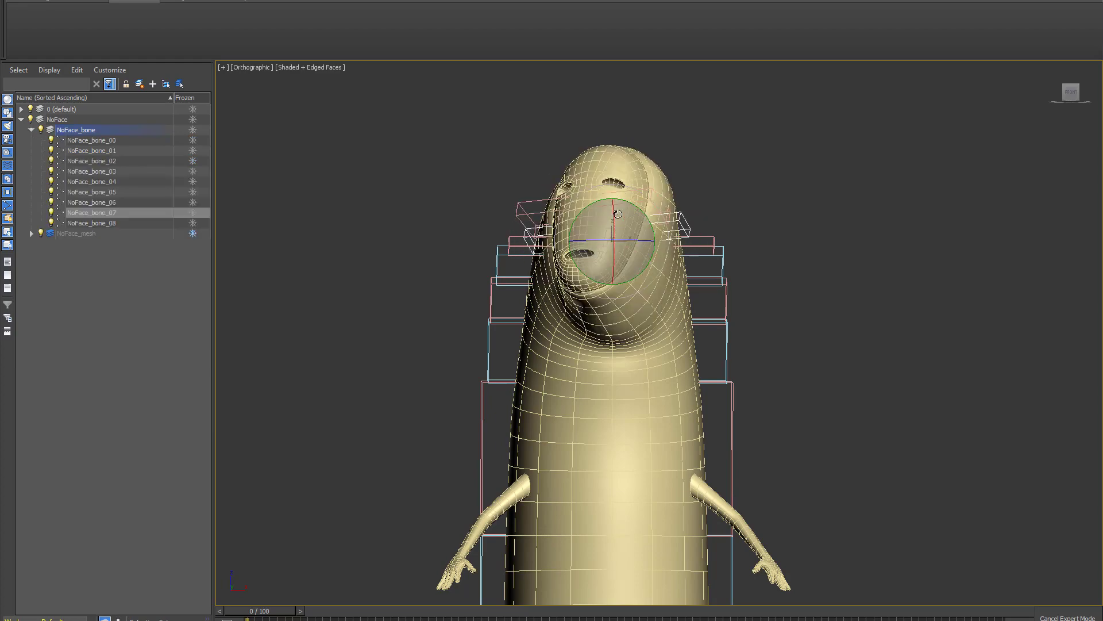
{"action": "mouse_move", "coordinate": [618, 214]}
{"action": "middle_mouse_down", "text": "alt"}
{"action": "mouse_move", "coordinate": [626, 226]}
{"action": "mouse_move", "coordinate": [613, 230]}
{"action": "middle_mouse_up", "text": "alt"}
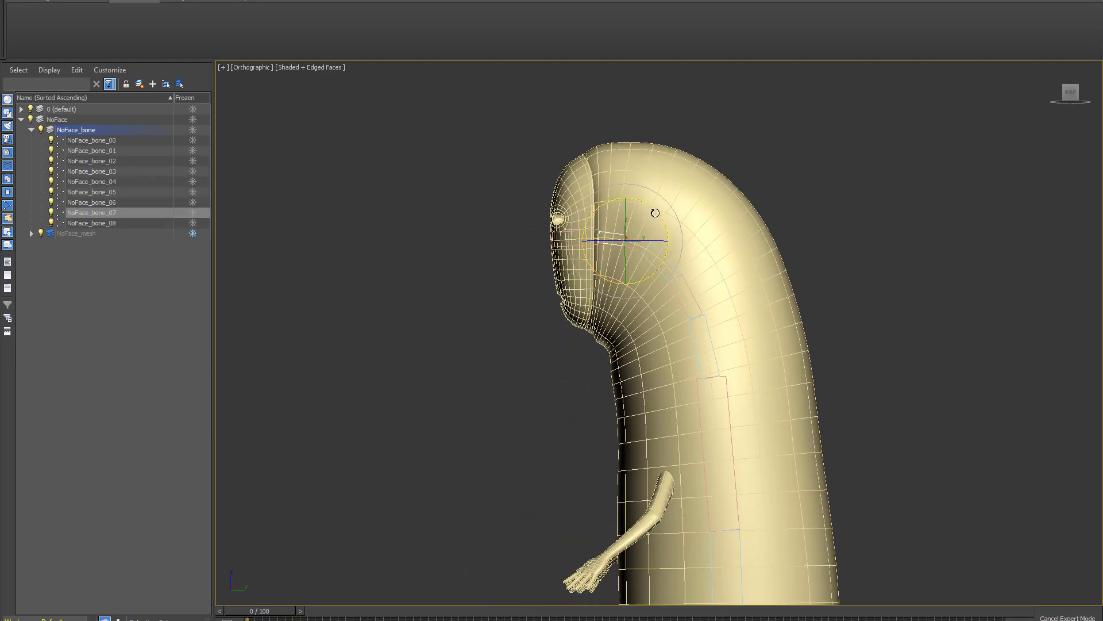
{"action": "left_click_drag", "start_coordinate": [655, 213], "coordinate": [667, 242]}
{"action": "scroll", "coordinate": [622, 268], "scroll_direction": "down", "scroll_amount": 2}
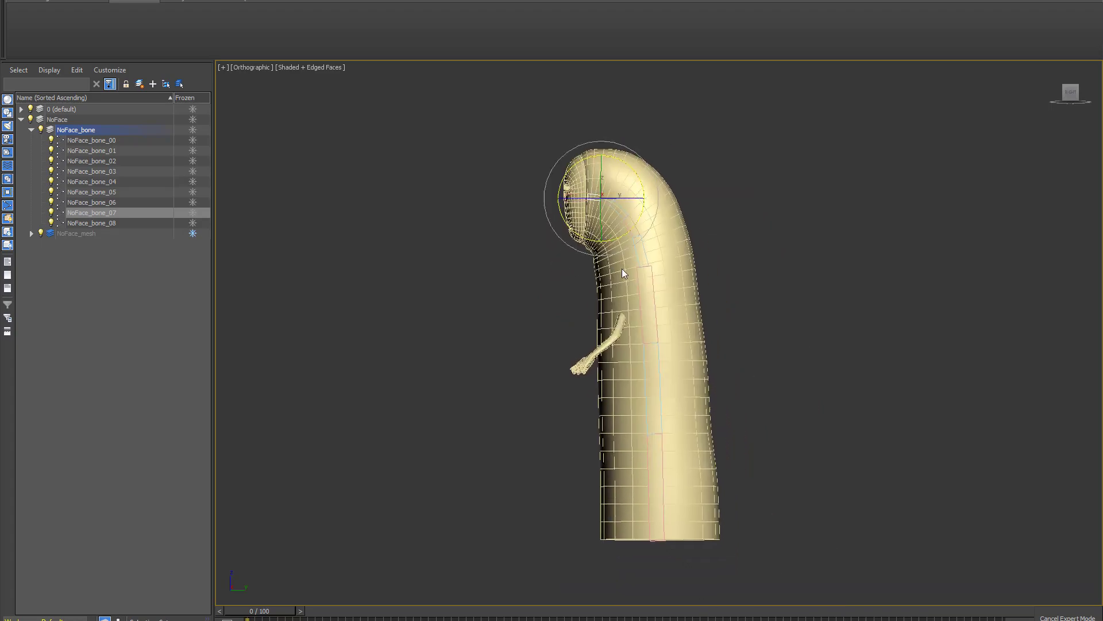
{"action": "middle_click_drag", "start_coordinate": [622, 267], "coordinate": [726, 277], "text": "alt"}
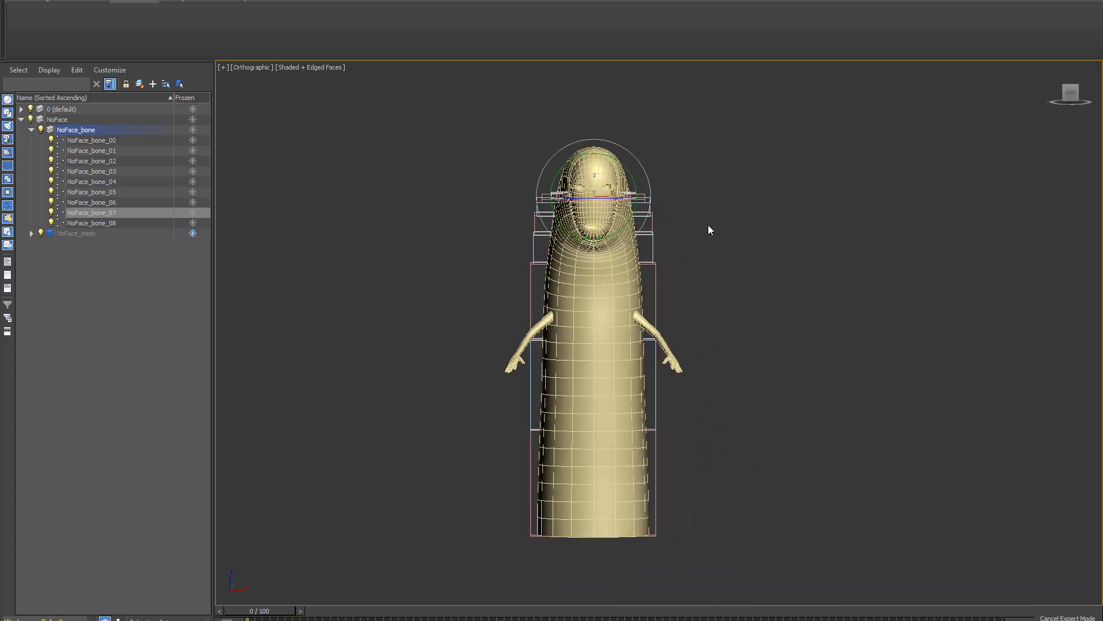
{"action": "key", "text": "ctrl+x"}
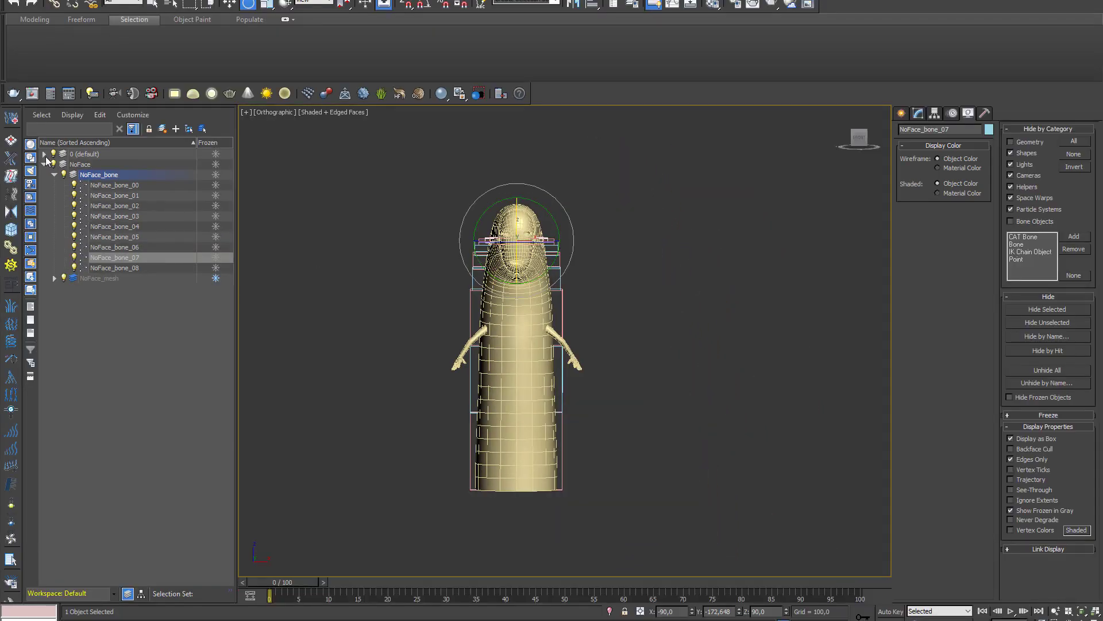
{"action": "left_click", "coordinate": [45, 154]}
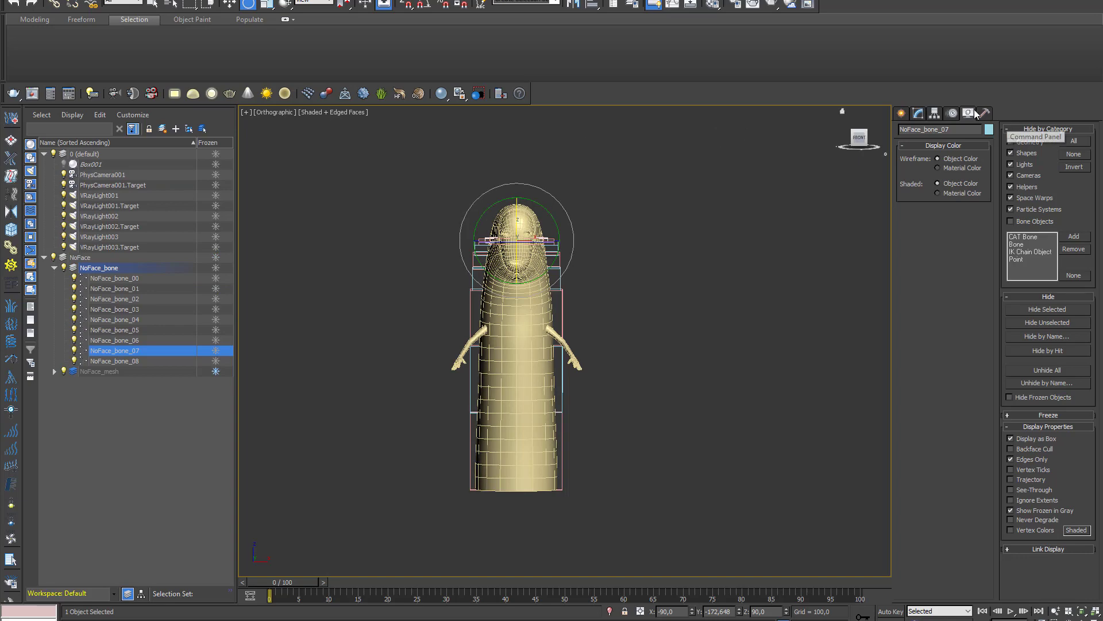
{"action": "left_click", "coordinate": [1025, 164]}
{"action": "mouse_move", "coordinate": [718, 322]}
{"action": "middle_mouse_down", "text": "alt"}
{"action": "mouse_move", "coordinate": [594, 367]}
{"action": "mouse_move", "coordinate": [900, 185]}
{"action": "middle_mouse_up", "text": "alt"}
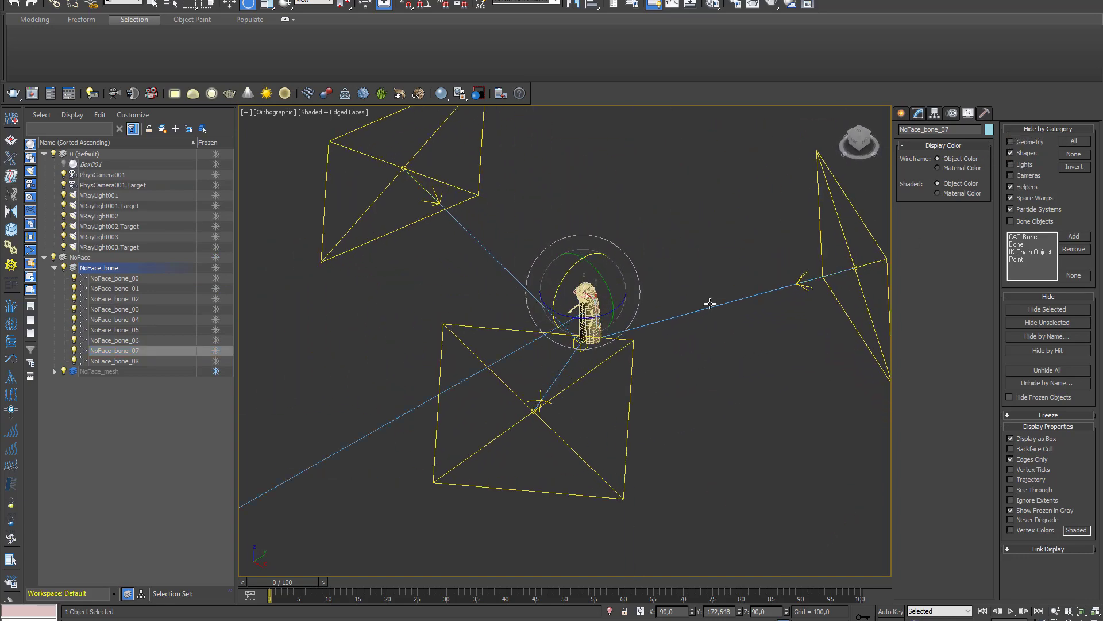
{"action": "middle_click_drag", "start_coordinate": [711, 303], "coordinate": [653, 305], "text": "alt"}
{"action": "scroll", "coordinate": [678, 305], "scroll_direction": "down", "scroll_amount": 3}
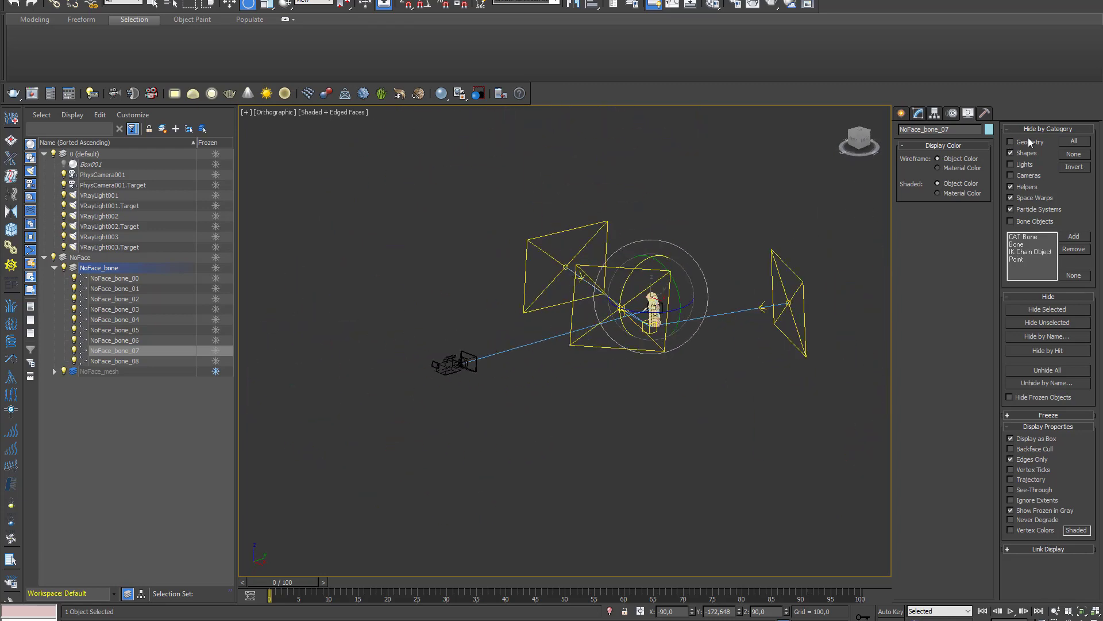
{"action": "middle_click_drag", "start_coordinate": [731, 252], "coordinate": [990, 172], "text": "alt"}
{"action": "left_click", "coordinate": [1014, 174]}
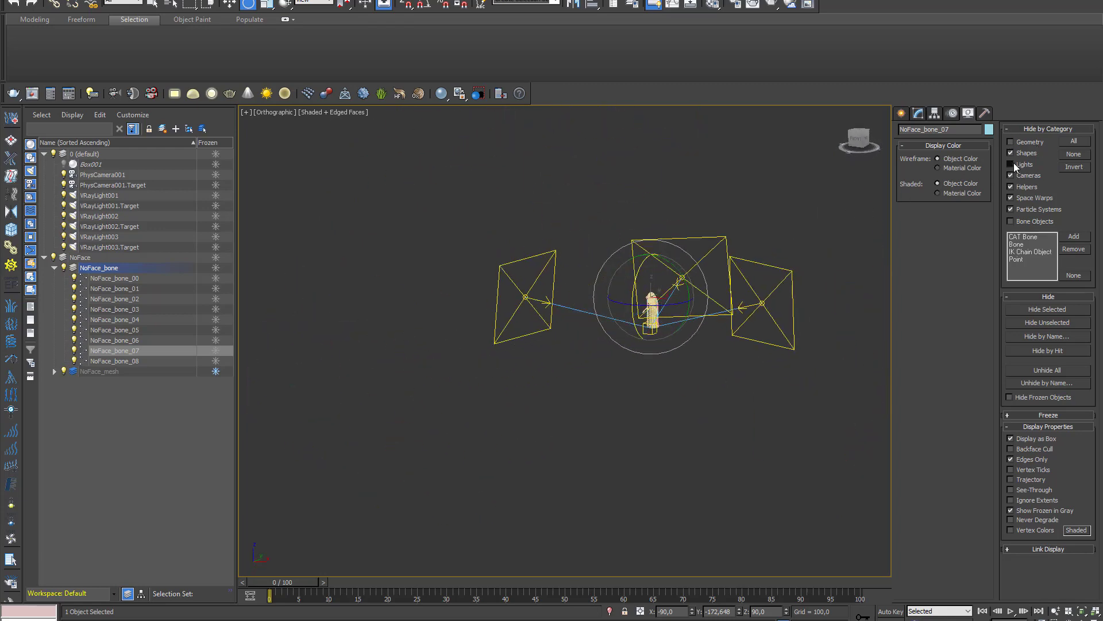
{"action": "key", "text": "f"}
{"action": "scroll", "coordinate": [717, 275], "scroll_direction": "up", "scroll_amount": 3}
{"action": "left_click", "coordinate": [717, 275]}
{"action": "scroll", "coordinate": [625, 272], "scroll_direction": "up", "scroll_amount": 2}
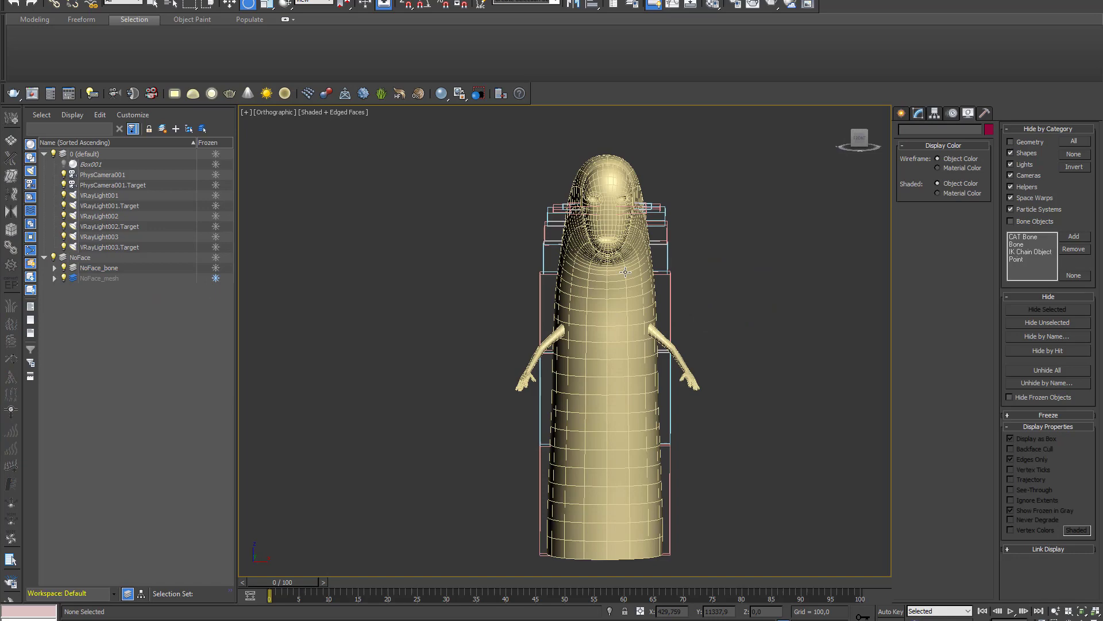
Frame NoFace_bone_03 in front view, maximize the viewport, and rotate NoFace_bone_04 to test the head
{"action": "left_click", "coordinate": [669, 259]}
{"action": "key", "text": "z"}
{"action": "key", "text": "f"}
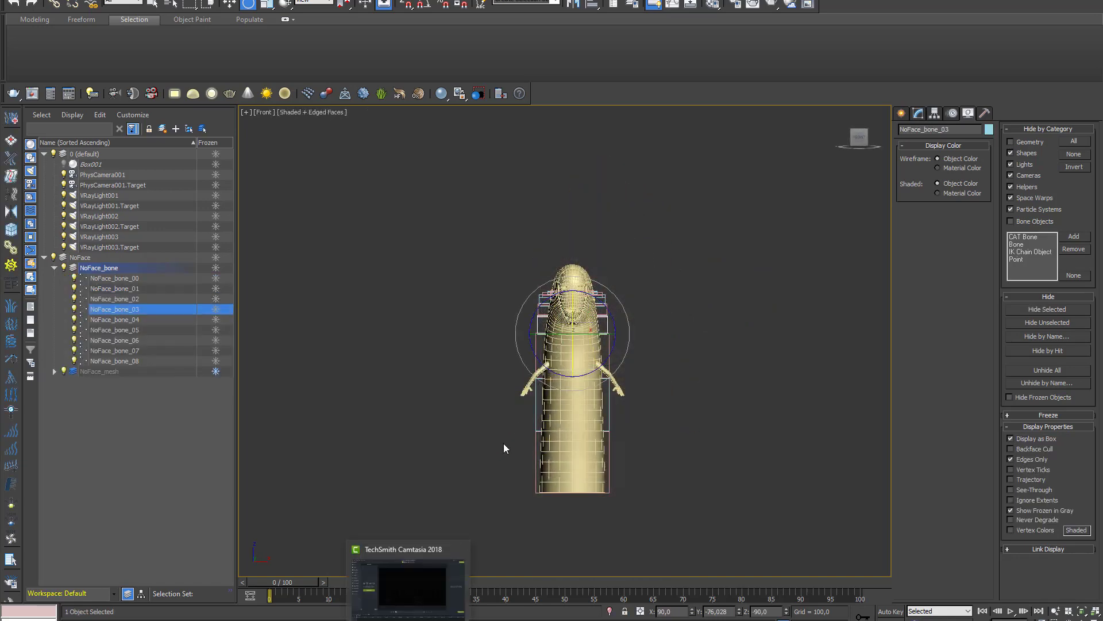
{"action": "scroll", "coordinate": [632, 344], "scroll_direction": "up", "scroll_amount": 2}
{"action": "key", "text": "ctrl+x"}
{"action": "scroll", "coordinate": [619, 354], "scroll_direction": "up", "scroll_amount": 1}
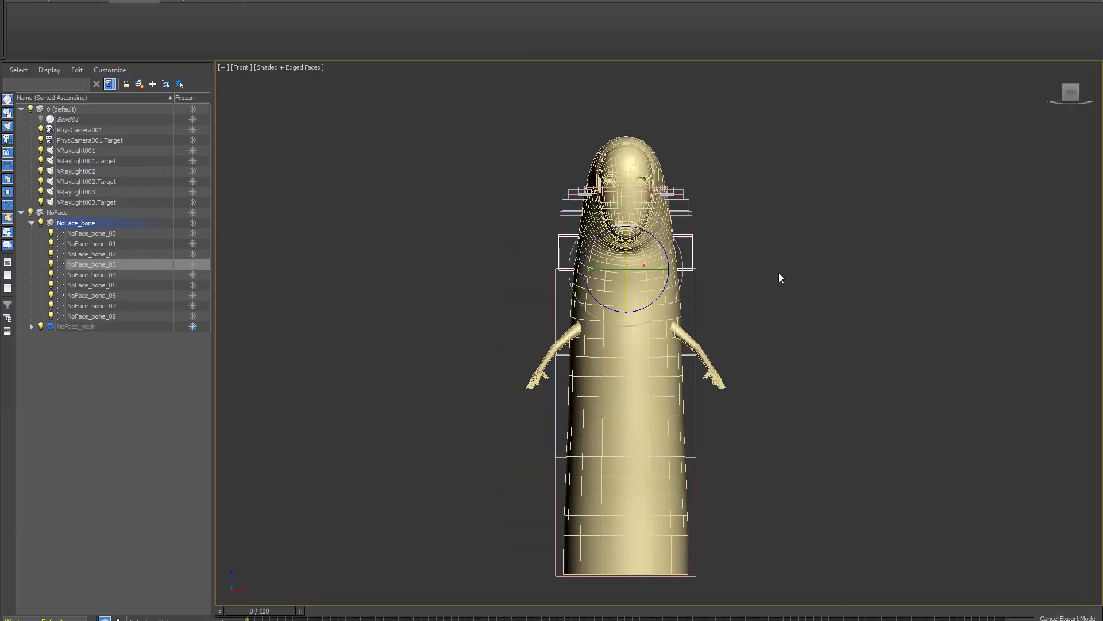
{"action": "key", "text": "Page_Down"}
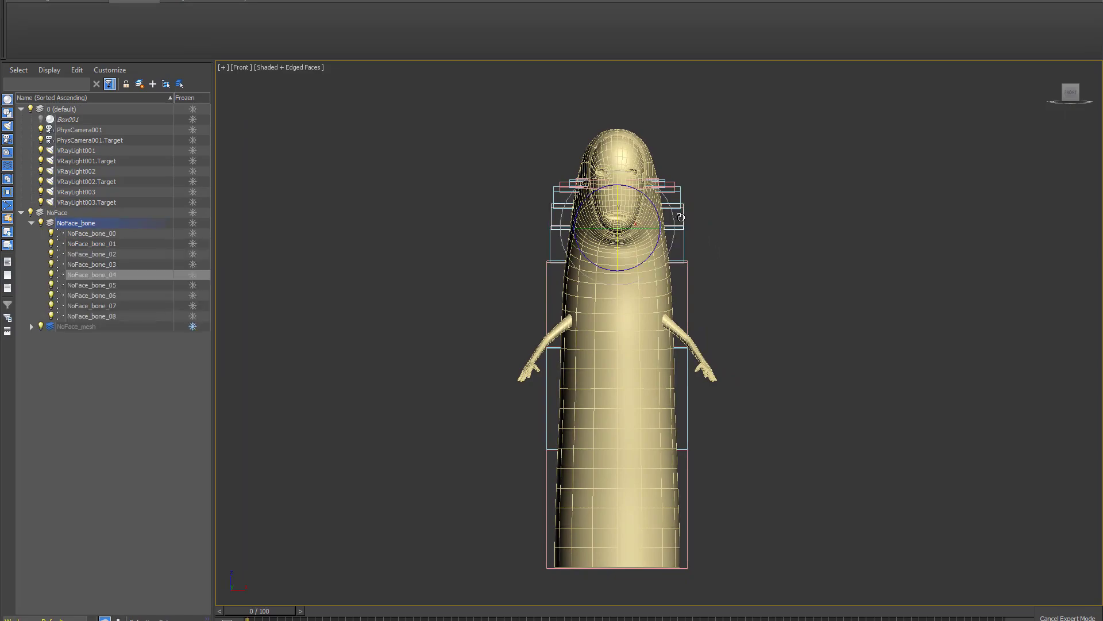
{"action": "scroll", "coordinate": [681, 217], "scroll_direction": "up", "scroll_amount": 3}
{"action": "left_click_drag", "start_coordinate": [563, 212], "coordinate": [611, 253]}
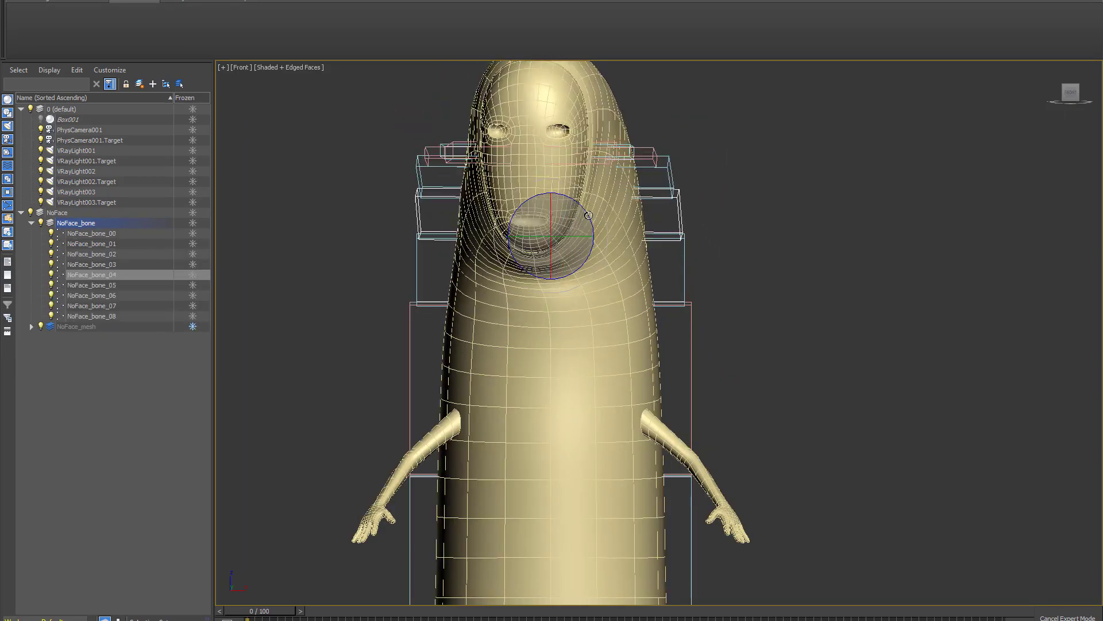
{"action": "scroll", "coordinate": [611, 253], "scroll_direction": "down", "scroll_amount": 5}
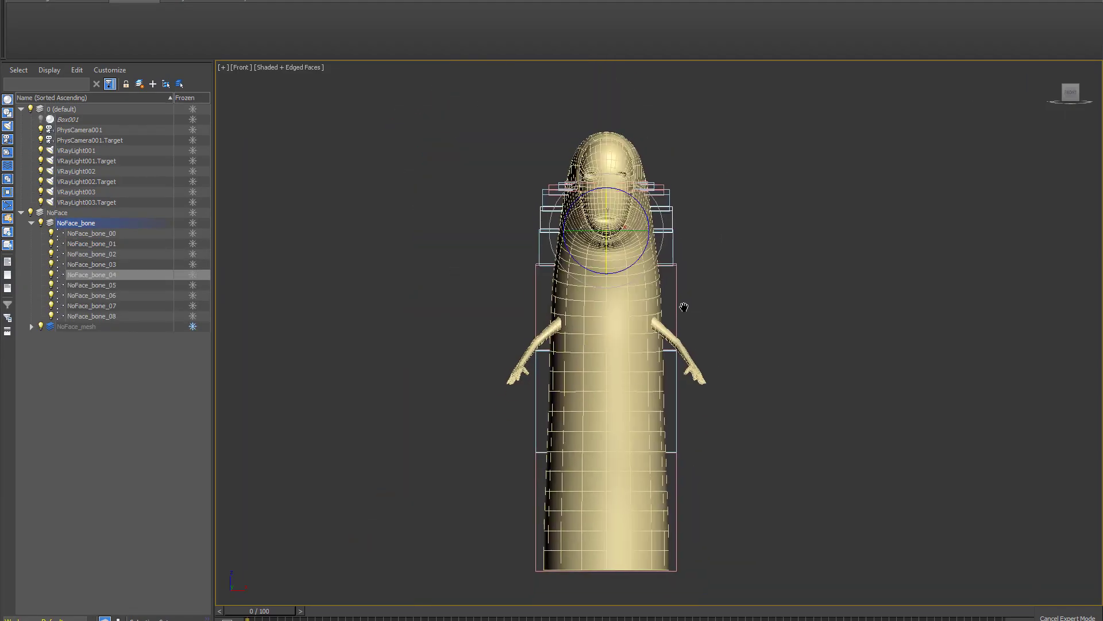
Bend the head with NoFace_bone_03 and swing it with NoFace_bone_04, returning it upright
{"action": "left_click", "coordinate": [20, 108]}
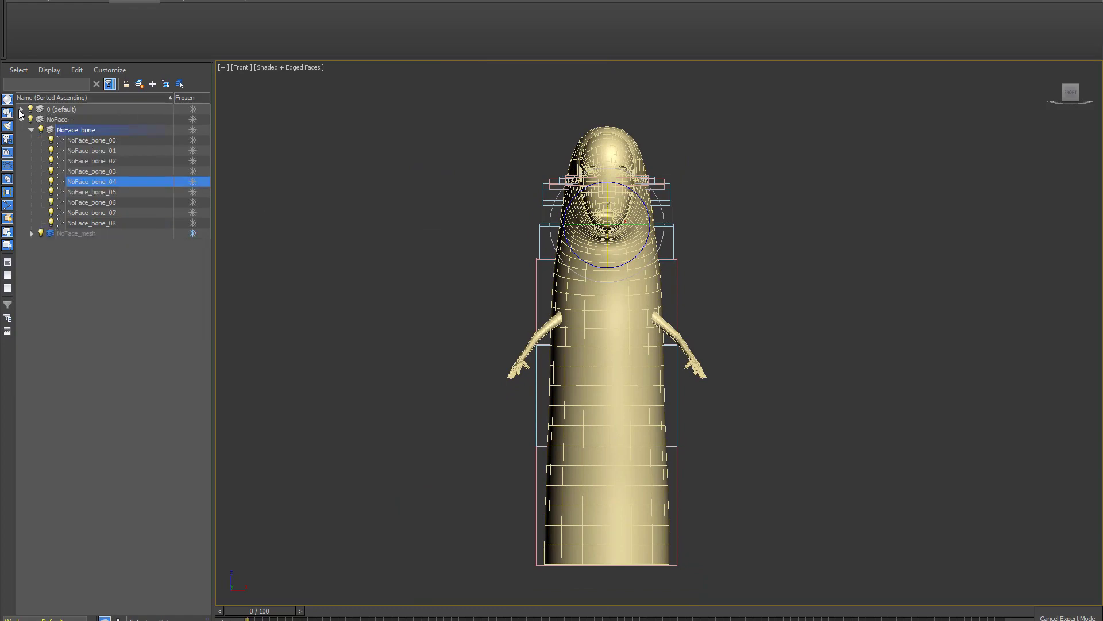
{"action": "left_click", "coordinate": [797, 266]}
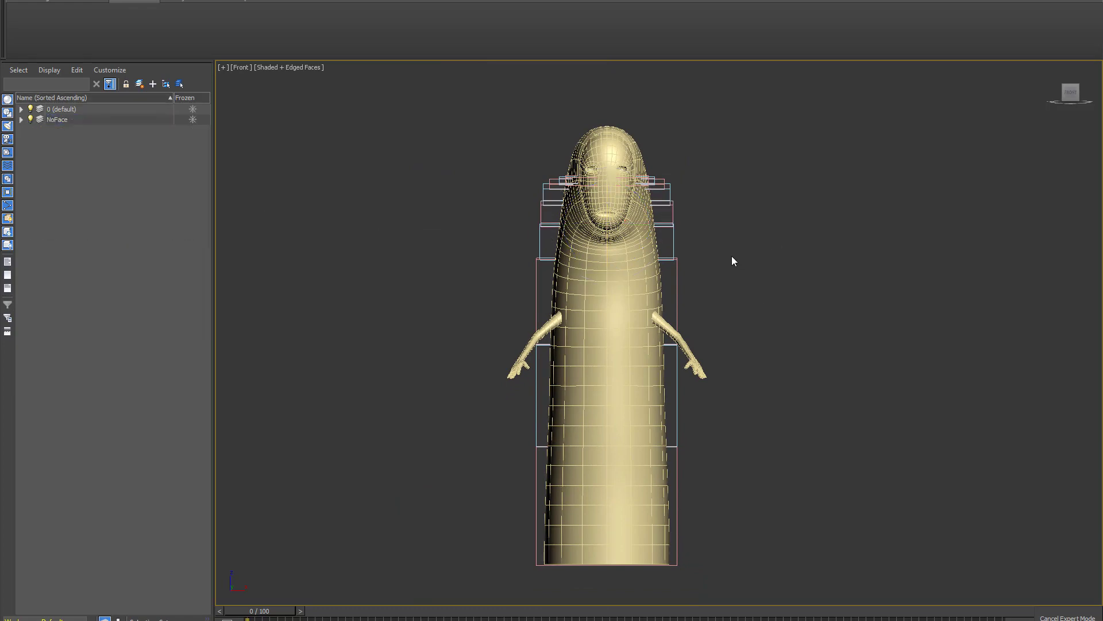
{"action": "key", "text": "F4"}
{"action": "left_click", "coordinate": [673, 237]}
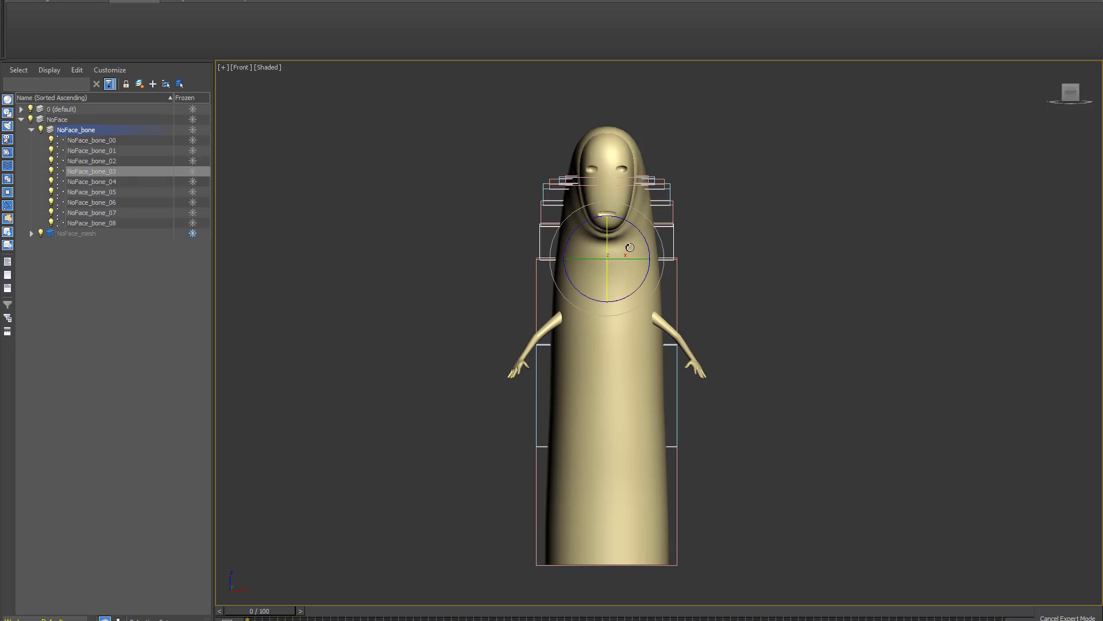
{"action": "left_click_drag", "start_coordinate": [630, 247], "coordinate": [599, 249]}
{"action": "key", "text": "ctrl+z"}
{"action": "left_click", "coordinate": [728, 223]}
{"action": "left_click", "coordinate": [674, 215]}
{"action": "mouse_move", "coordinate": [621, 216]}
{"action": "left_mouse_down"}
{"action": "mouse_move", "coordinate": [617, 178]}
{"action": "mouse_move", "coordinate": [621, 209]}
{"action": "mouse_move", "coordinate": [681, 241]}
{"action": "left_mouse_up"}
{"action": "key", "text": "F4"}
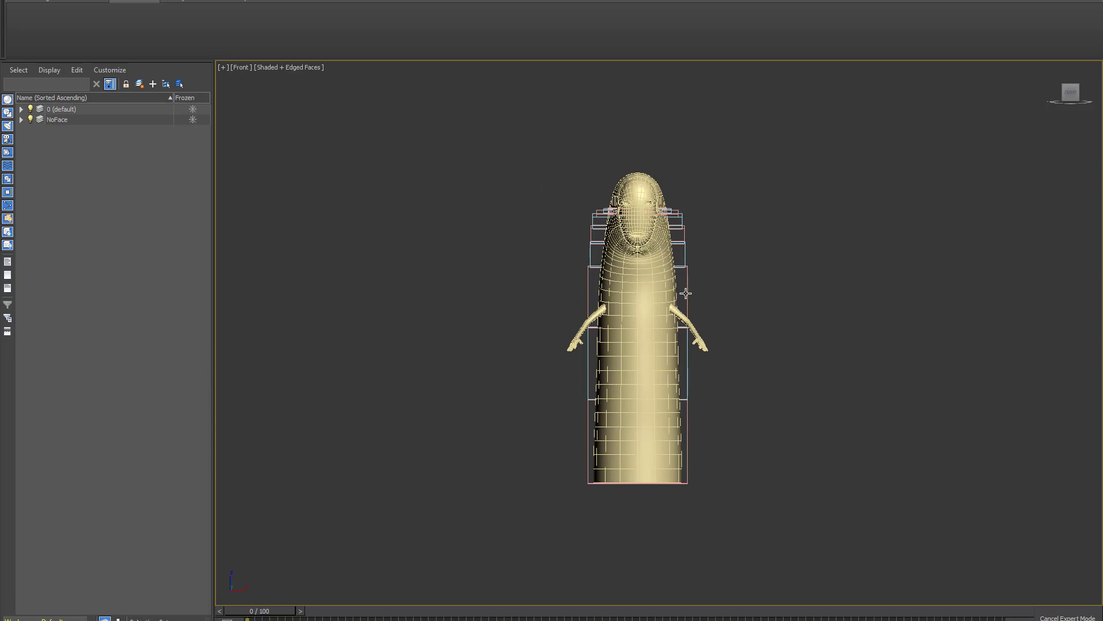
Bend the body sideways and forward with NoFace_bone_02, then undo back to straight
{"action": "left_click", "coordinate": [686, 293]}
{"action": "left_click_drag", "start_coordinate": [686, 293], "coordinate": [697, 290]}
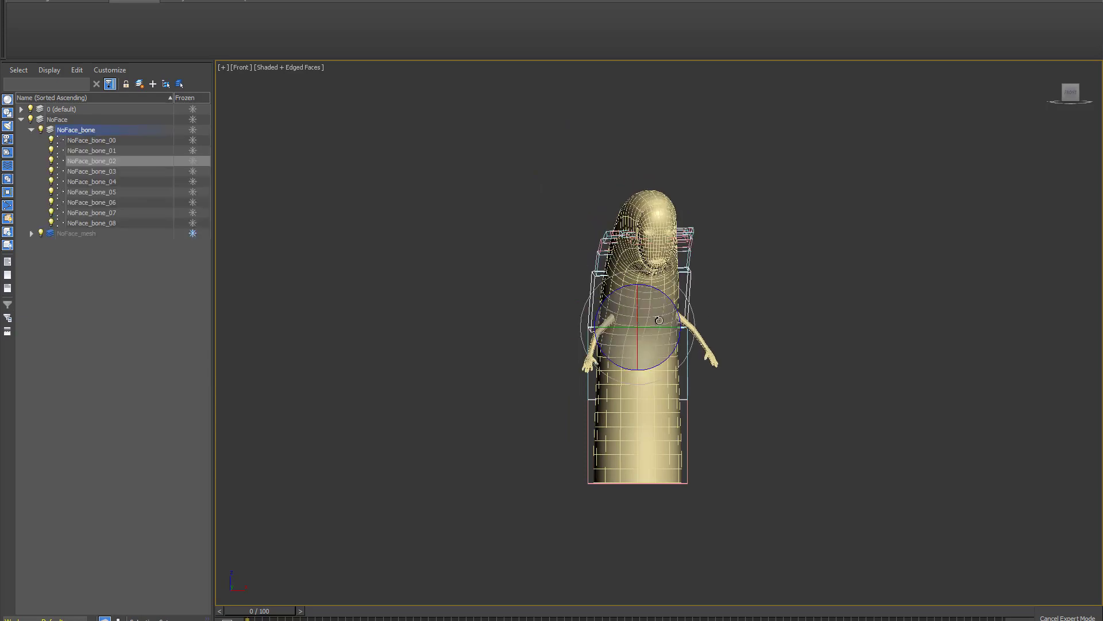
{"action": "middle_click_drag", "start_coordinate": [697, 290], "coordinate": [651, 275], "text": "alt"}
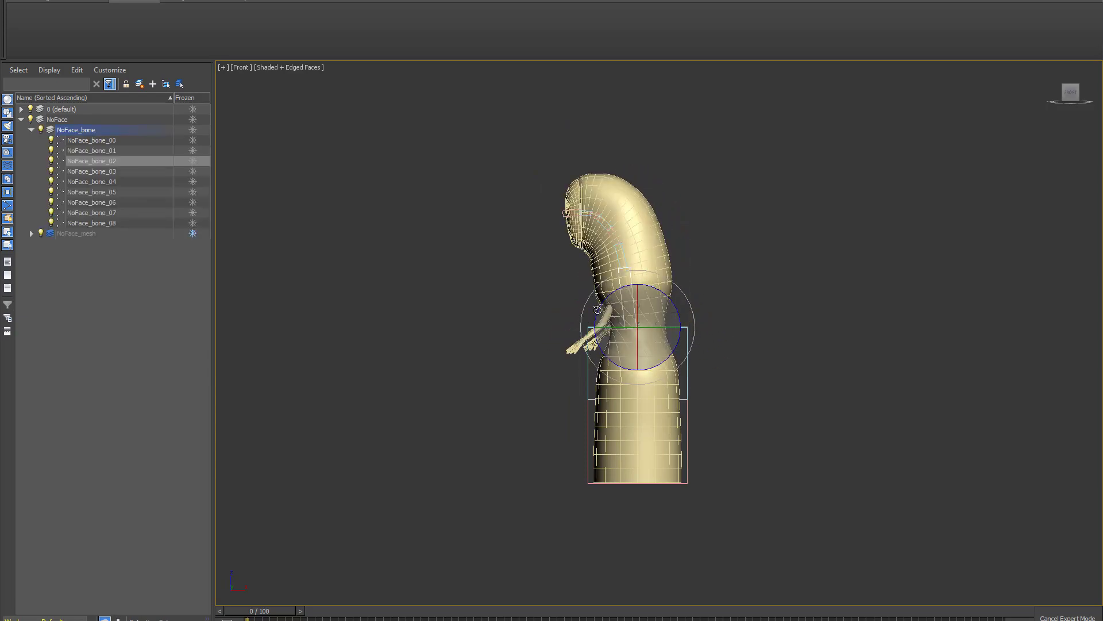
{"action": "mouse_move", "coordinate": [668, 293]}
{"action": "left_mouse_down"}
{"action": "mouse_move", "coordinate": [676, 282]}
{"action": "mouse_move", "coordinate": [670, 296]}
{"action": "left_mouse_up"}
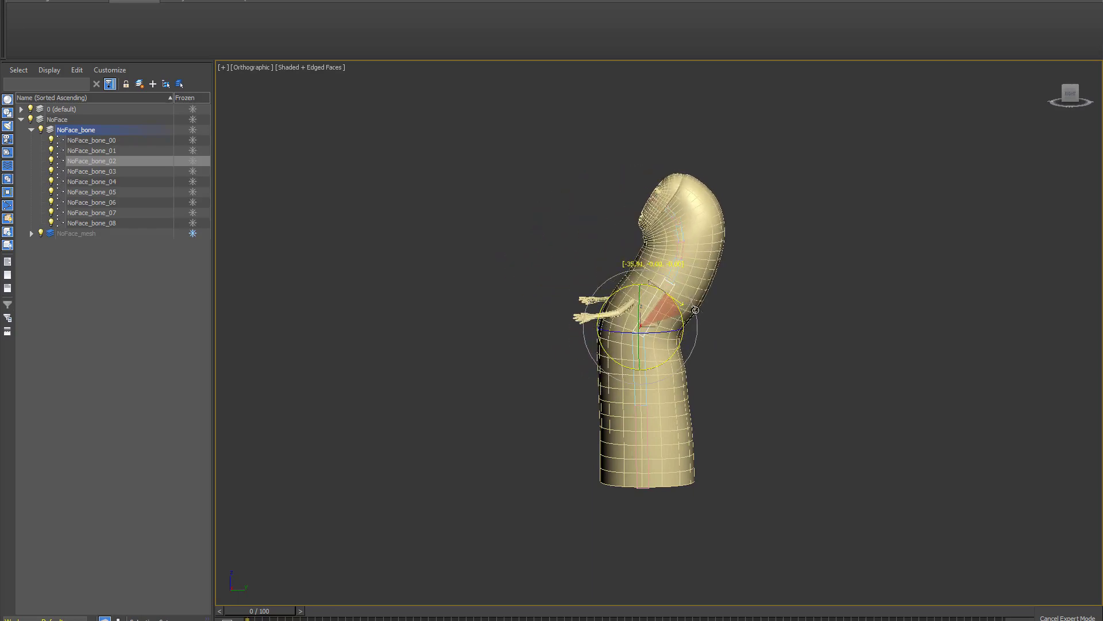
{"action": "middle_click_drag", "start_coordinate": [670, 296], "coordinate": [801, 320], "text": "alt"}
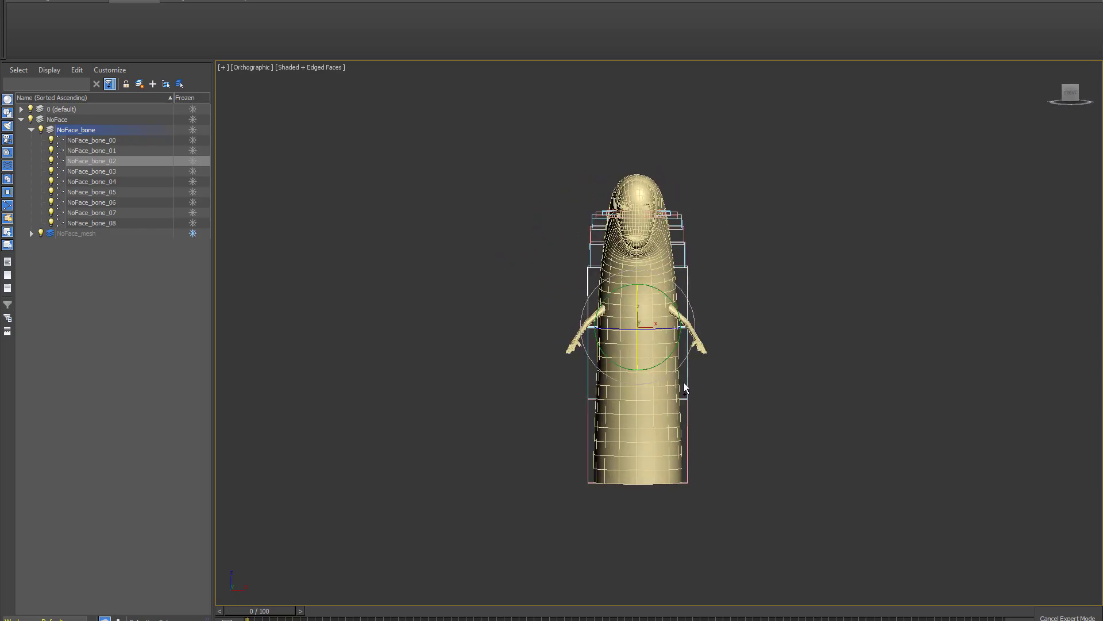
{"action": "left_click_drag", "start_coordinate": [677, 320], "coordinate": [550, 213]}
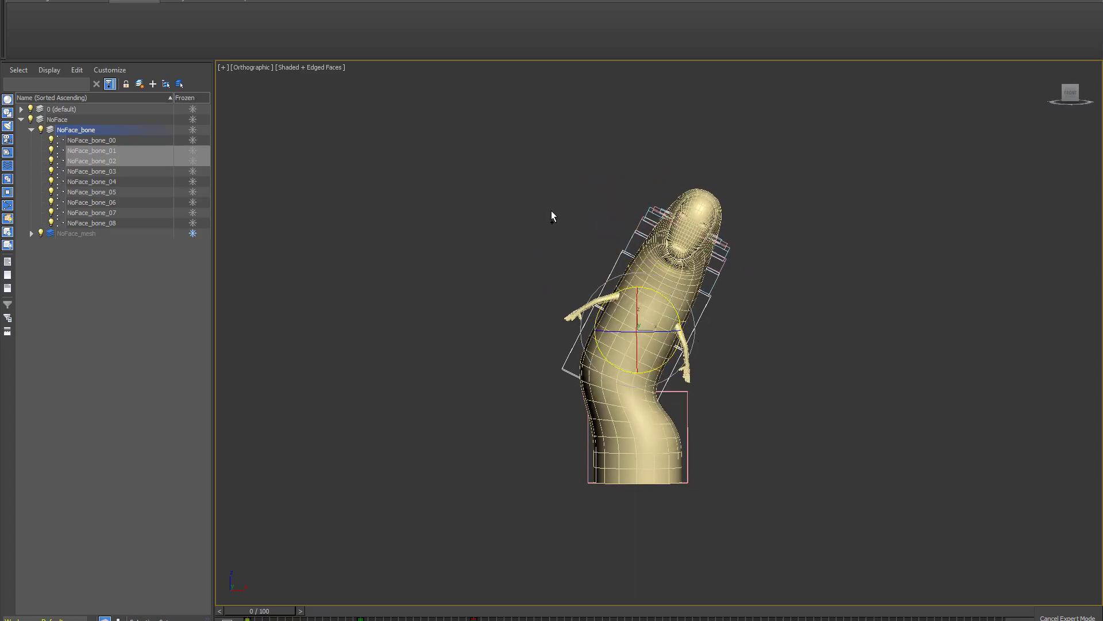
{"action": "key", "text": "ctrl+z"}
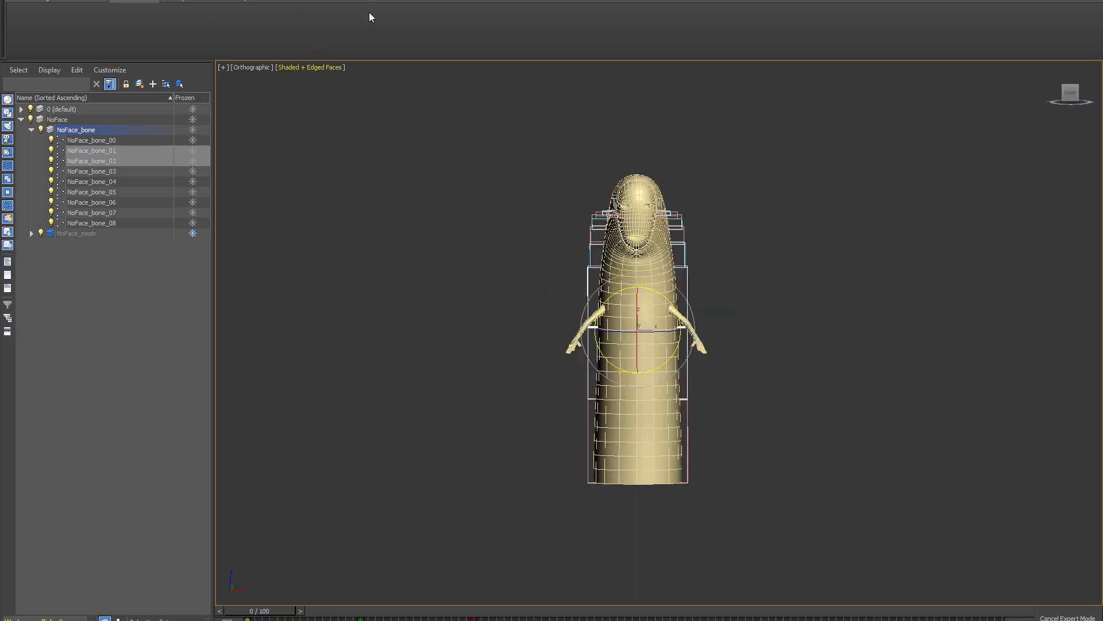
Restore the interface and try a 33-degree left bend of the upper body, cancelling it
{"action": "key", "text": "ctrl+x"}
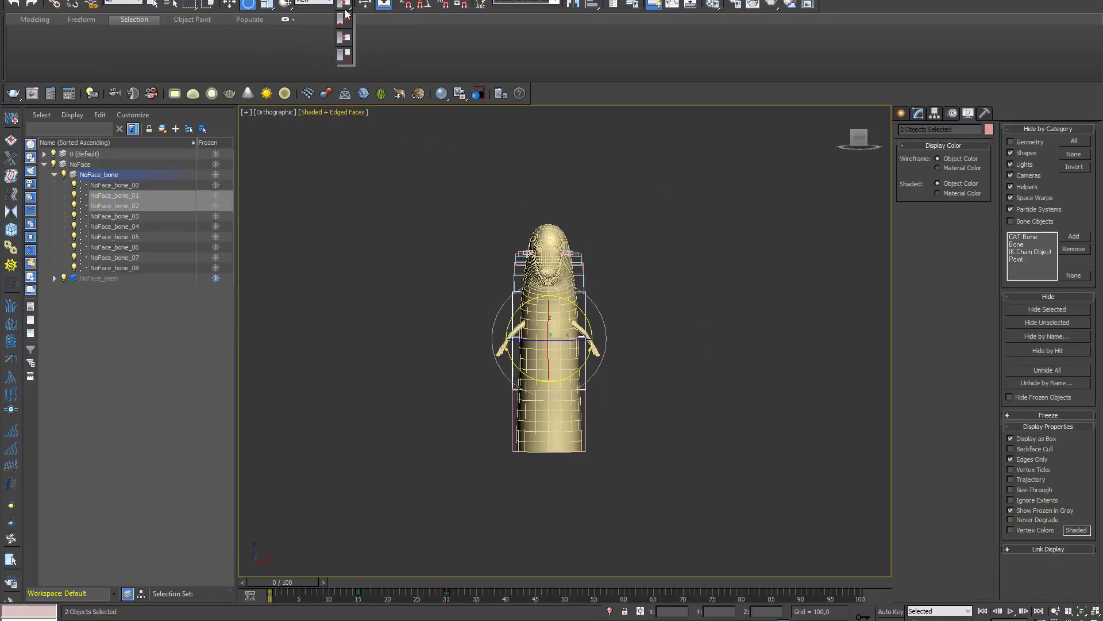
{"action": "mouse_move", "coordinate": [586, 363]}
{"action": "left_mouse_down"}
{"action": "mouse_move", "coordinate": [562, 332]}
{"action": "mouse_move", "coordinate": [607, 389]}
{"action": "left_mouse_up"}
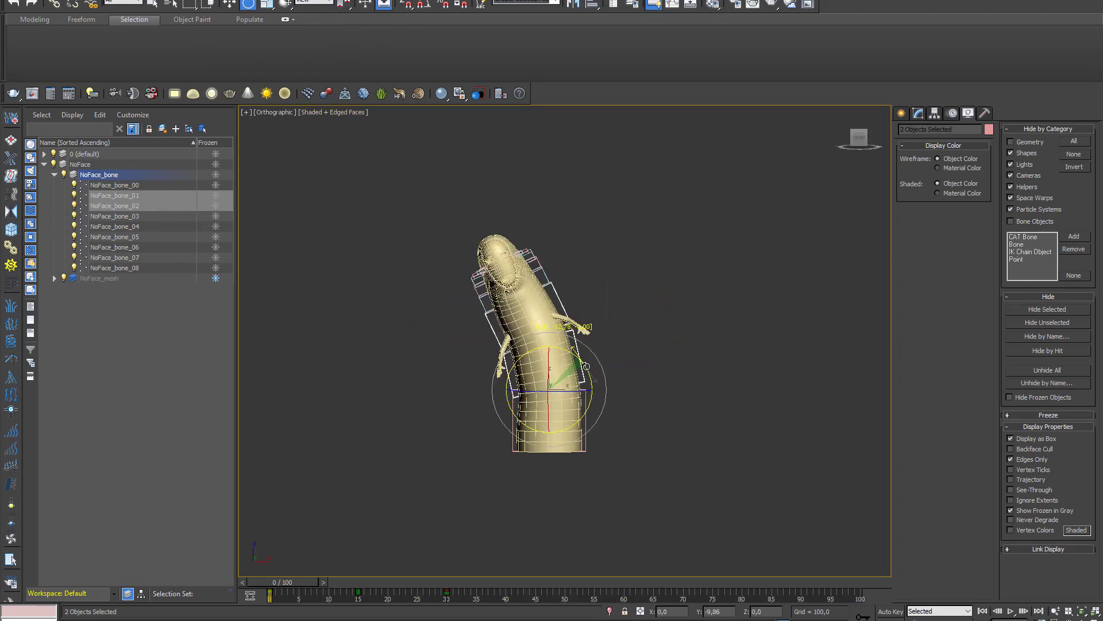
{"action": "right_click", "coordinate": [607, 389]}
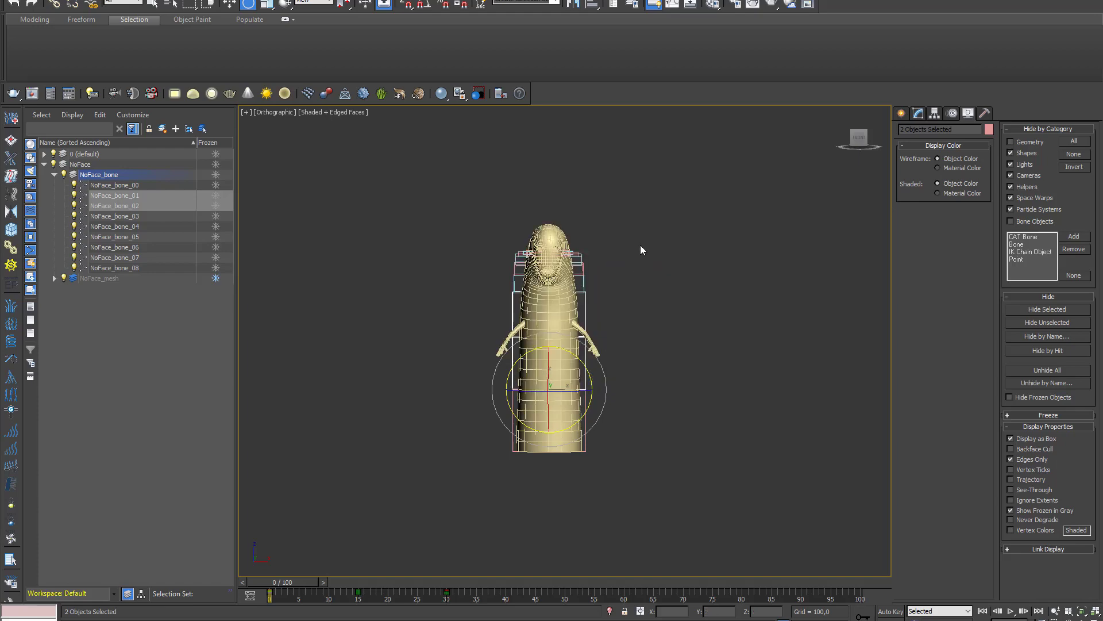
{"action": "left_click", "coordinate": [640, 243]}
{"action": "scroll", "coordinate": [583, 297], "scroll_direction": "up", "scroll_amount": 3}
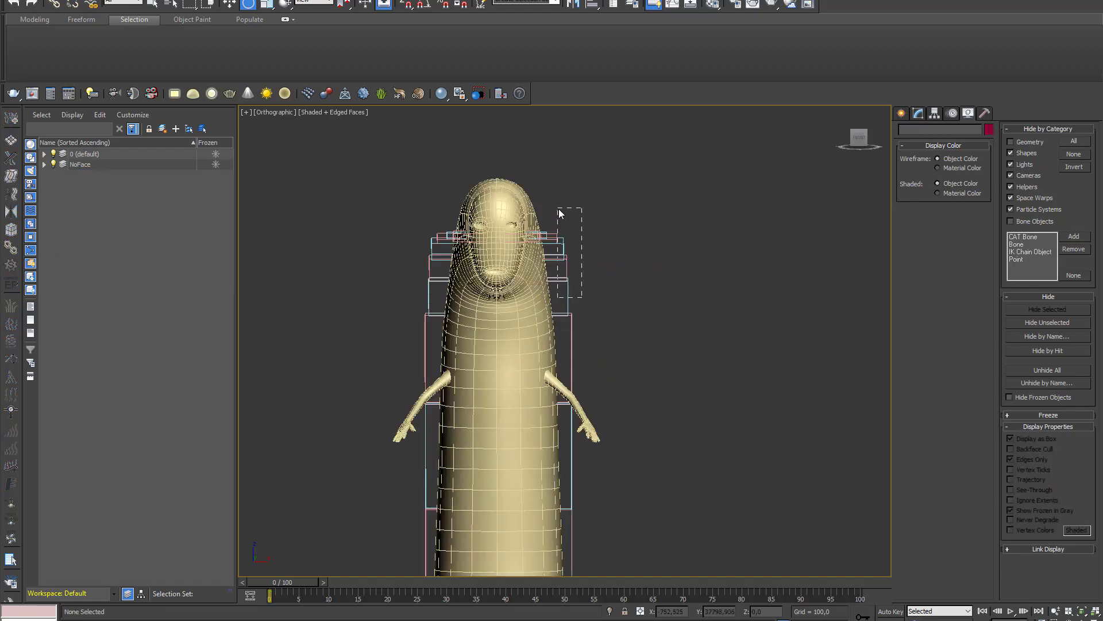
Select NoFace_bone_03 to 08, bend the head right, then undo it in plain Shaded view
{"action": "left_click_drag", "start_coordinate": [560, 213], "coordinate": [562, 261]}
{"action": "left_click_drag", "start_coordinate": [531, 198], "coordinate": [533, 197]}
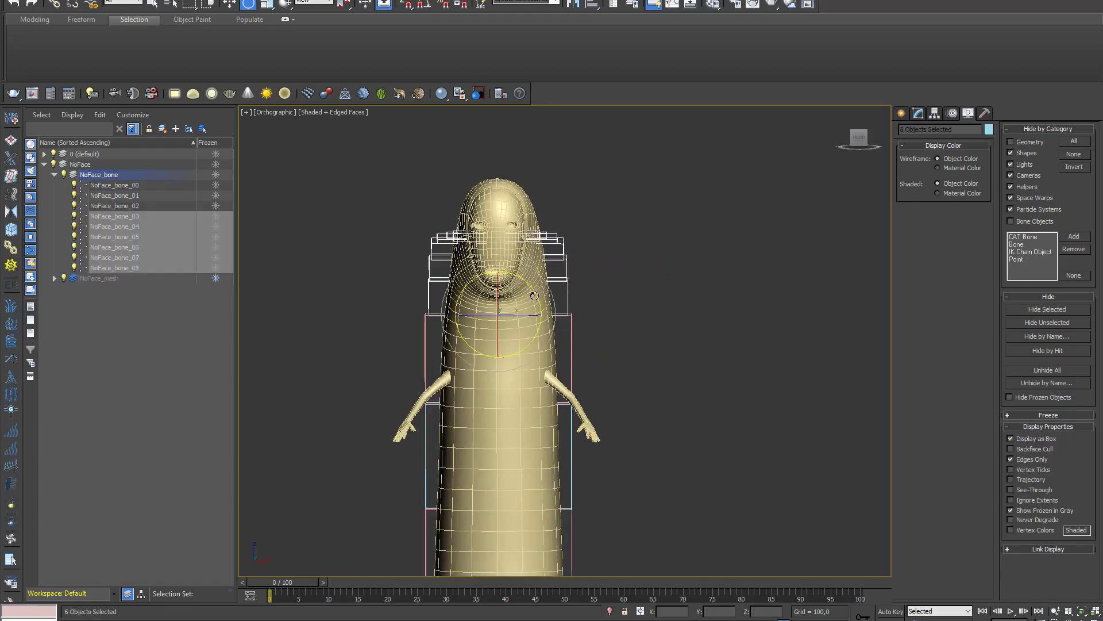
{"action": "mouse_move", "coordinate": [531, 296]}
{"action": "left_mouse_down"}
{"action": "mouse_move", "coordinate": [541, 286]}
{"action": "mouse_move", "coordinate": [560, 361]}
{"action": "left_mouse_up"}
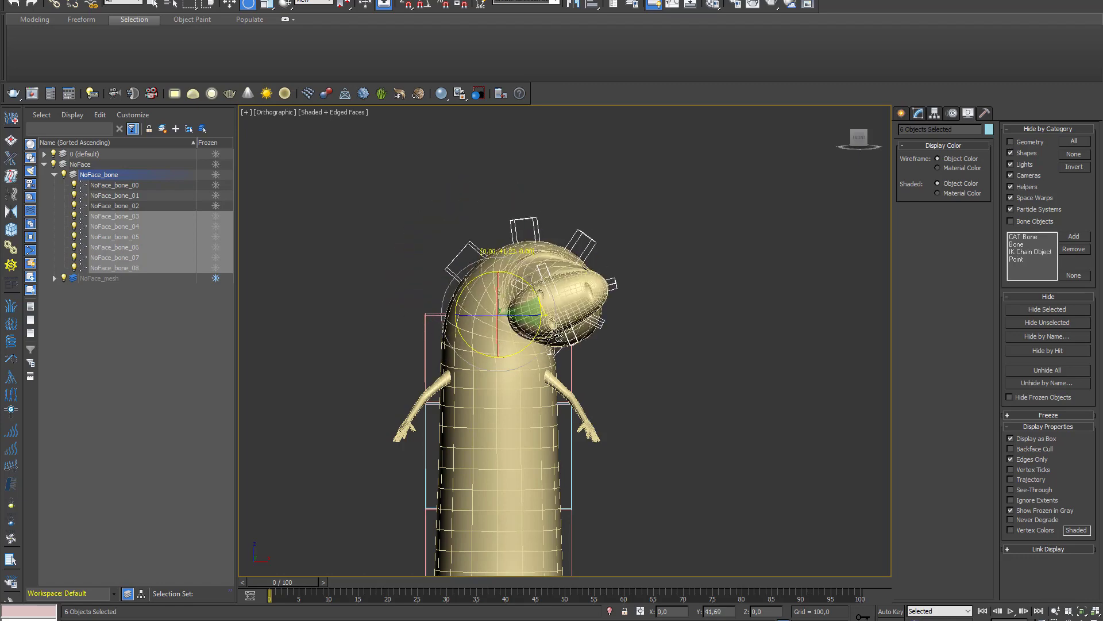
{"action": "mouse_move", "coordinate": [559, 361]}
{"action": "middle_mouse_down", "text": "alt"}
{"action": "mouse_move", "coordinate": [577, 374]}
{"action": "mouse_move", "coordinate": [680, 384]}
{"action": "middle_mouse_up", "text": "alt"}
{"action": "key", "text": "F4"}
{"action": "key", "text": "ctrl+z"}
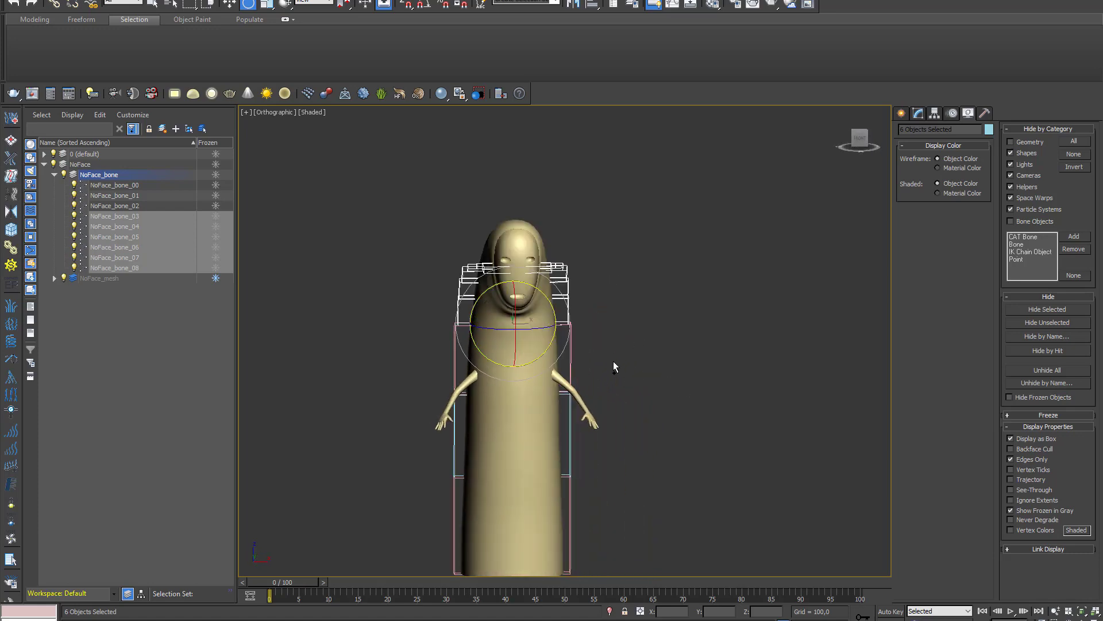
{"action": "left_click", "coordinate": [603, 319]}
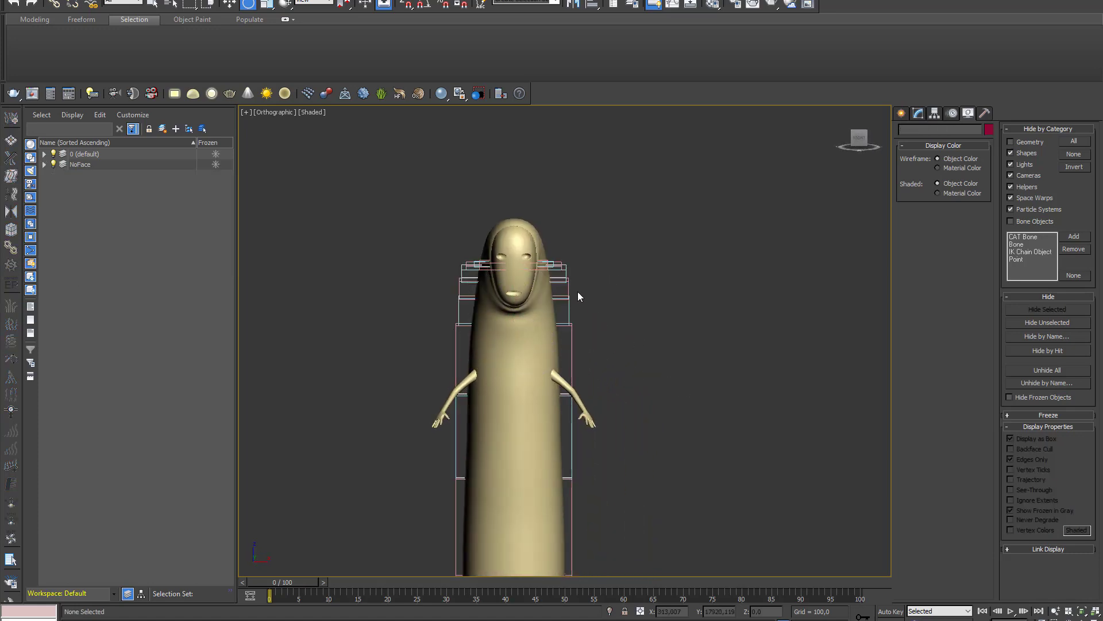
Bend the upper body with NoFace_bone_02, then Transform To Zero to reset it
{"action": "left_click", "coordinate": [570, 369]}
{"action": "scroll", "coordinate": [570, 369], "scroll_direction": "up", "scroll_amount": 2}
{"action": "middle_click_drag", "start_coordinate": [525, 389], "coordinate": [525, 358]}
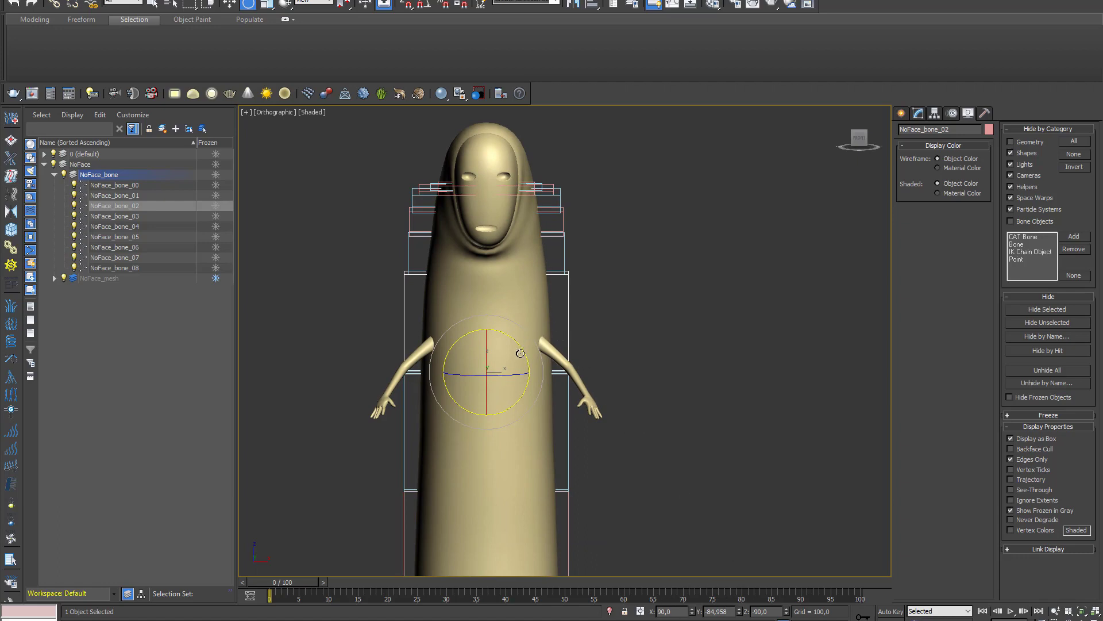
{"action": "left_click_drag", "start_coordinate": [520, 353], "coordinate": [564, 385]}
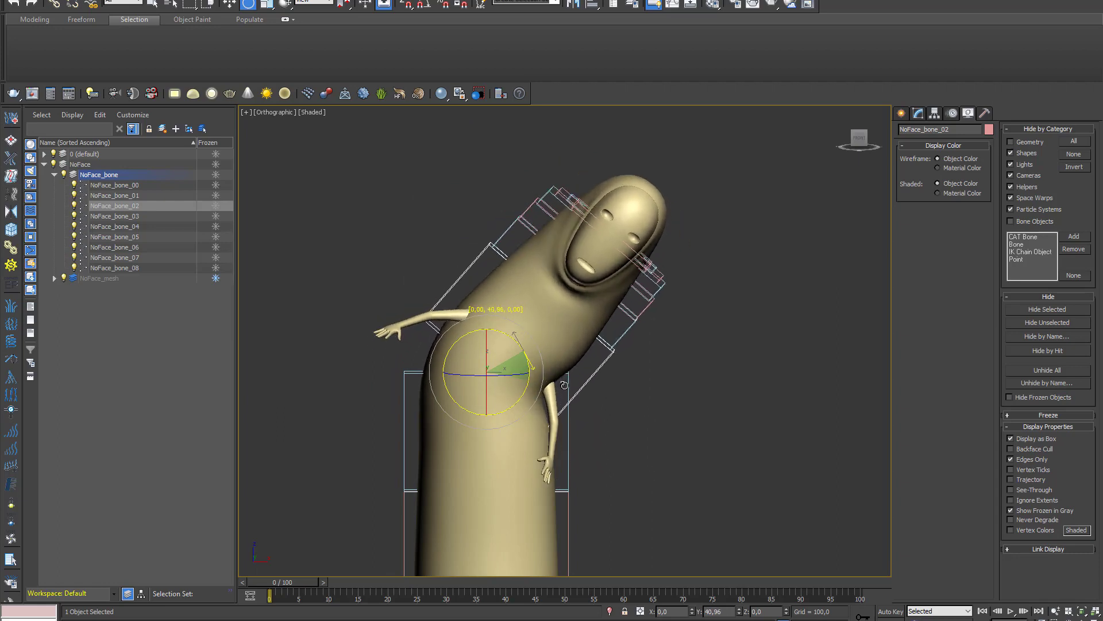
{"action": "right_click", "coordinate": [605, 405], "text": "alt"}
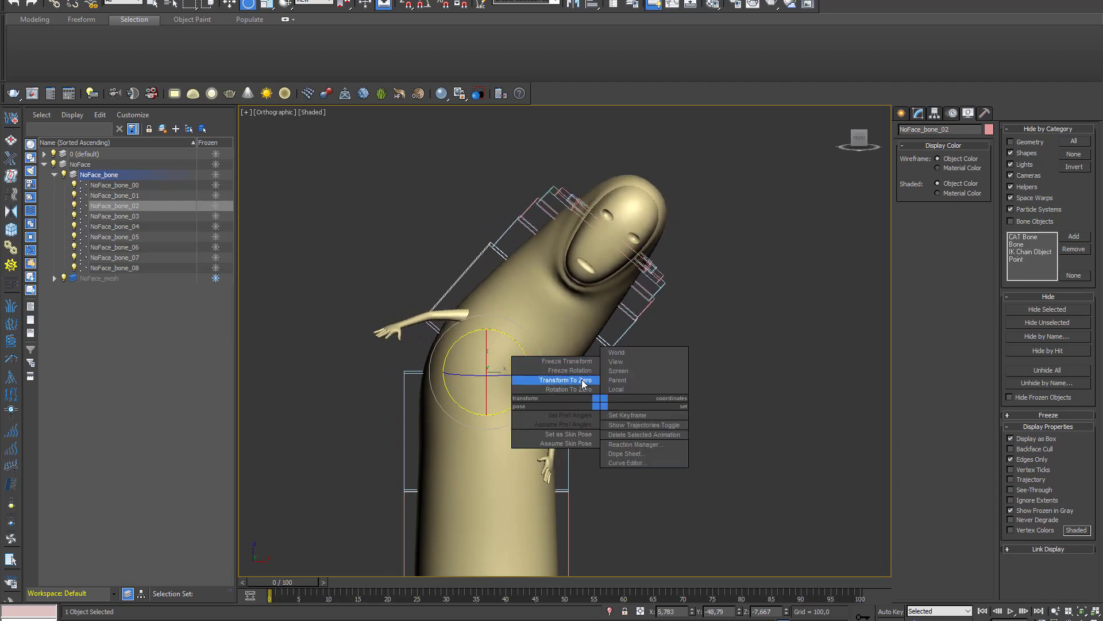
{"action": "left_click", "coordinate": [587, 382]}
{"action": "left_click", "coordinate": [559, 261]}
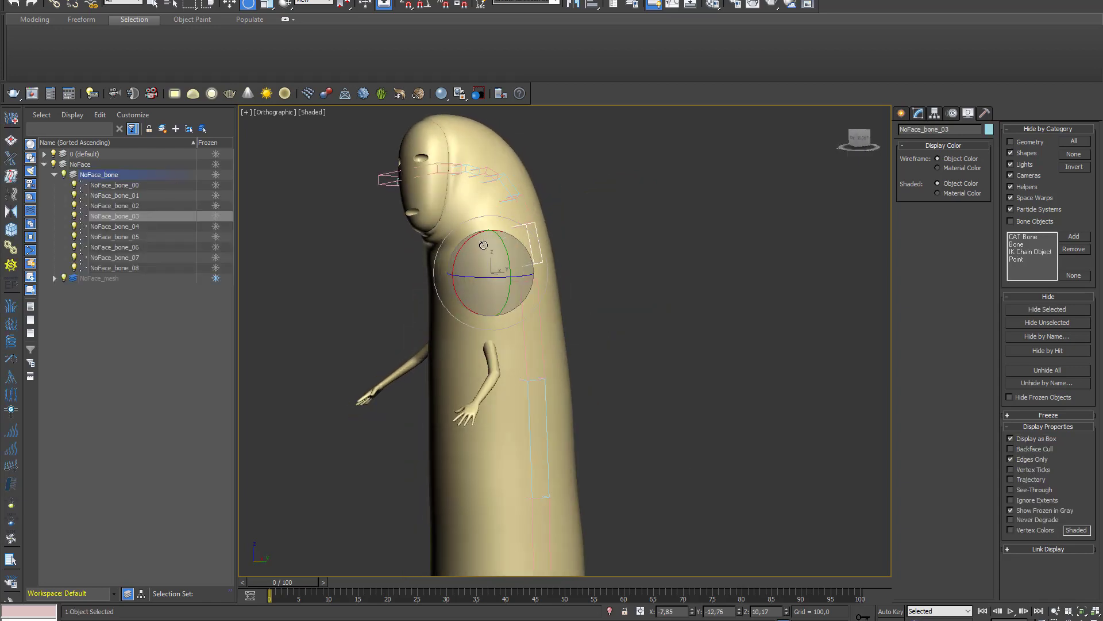
Bend with NoFace_bone_03, reset it to zero, and enter Expert Mode with Ctrl+X
{"action": "left_click_drag", "start_coordinate": [498, 266], "coordinate": [497, 242]}
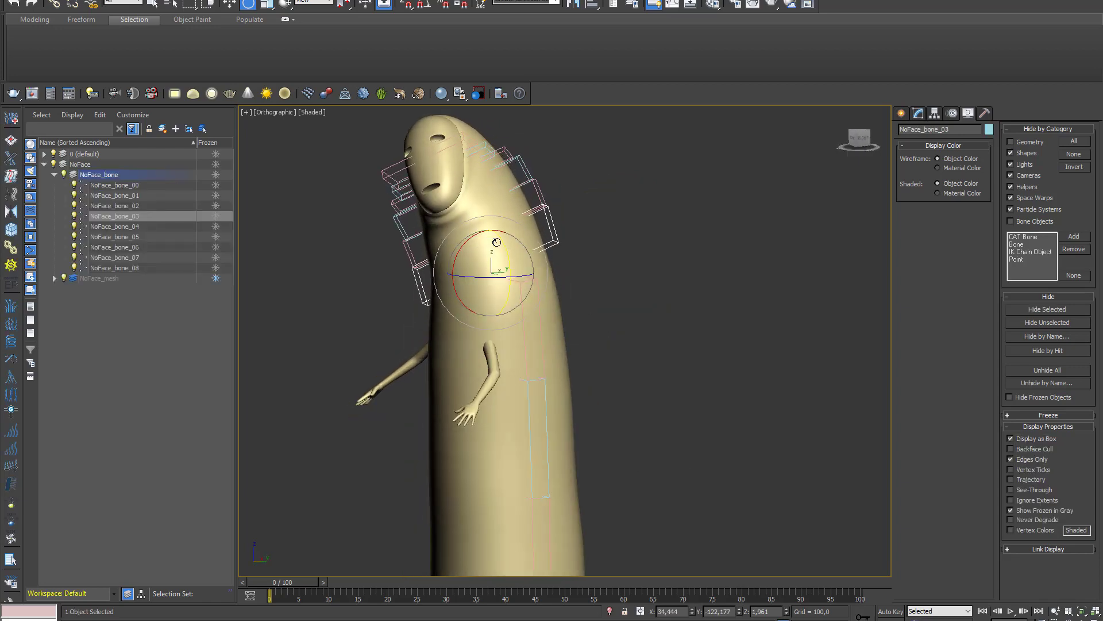
{"action": "right_click", "coordinate": [593, 246], "text": "alt"}
{"action": "left_click", "coordinate": [582, 229]}
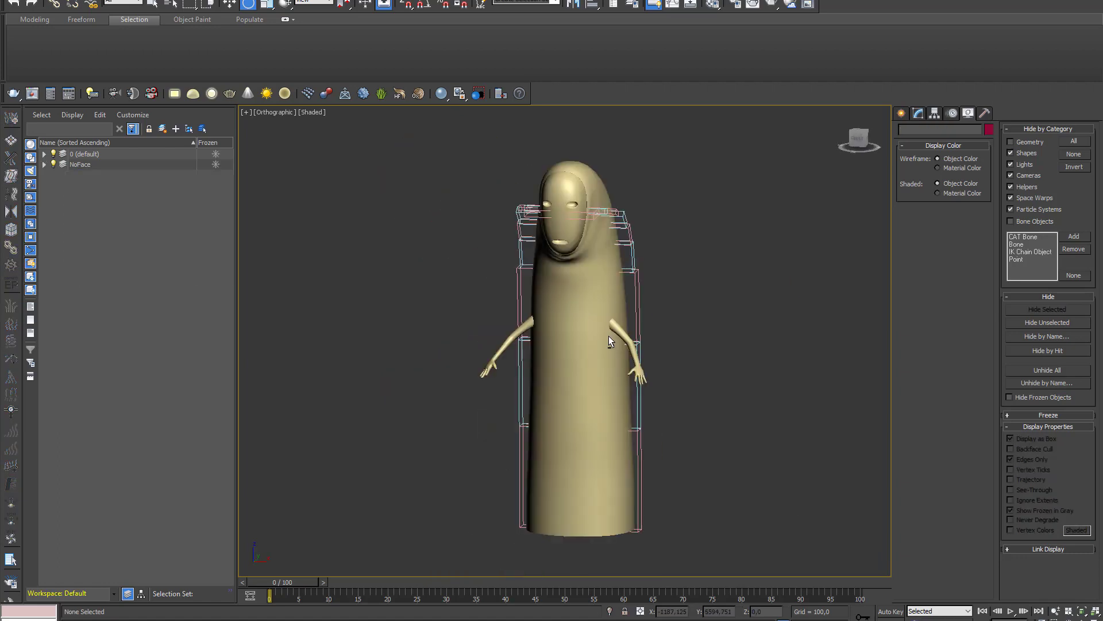
{"action": "key", "text": "ctrl+x"}
Reframe the character and switch to the ViewCube Front view with nothing selected
{"action": "left_click", "coordinate": [755, 265]}
{"action": "middle_click_drag", "start_coordinate": [755, 264], "coordinate": [652, 233]}
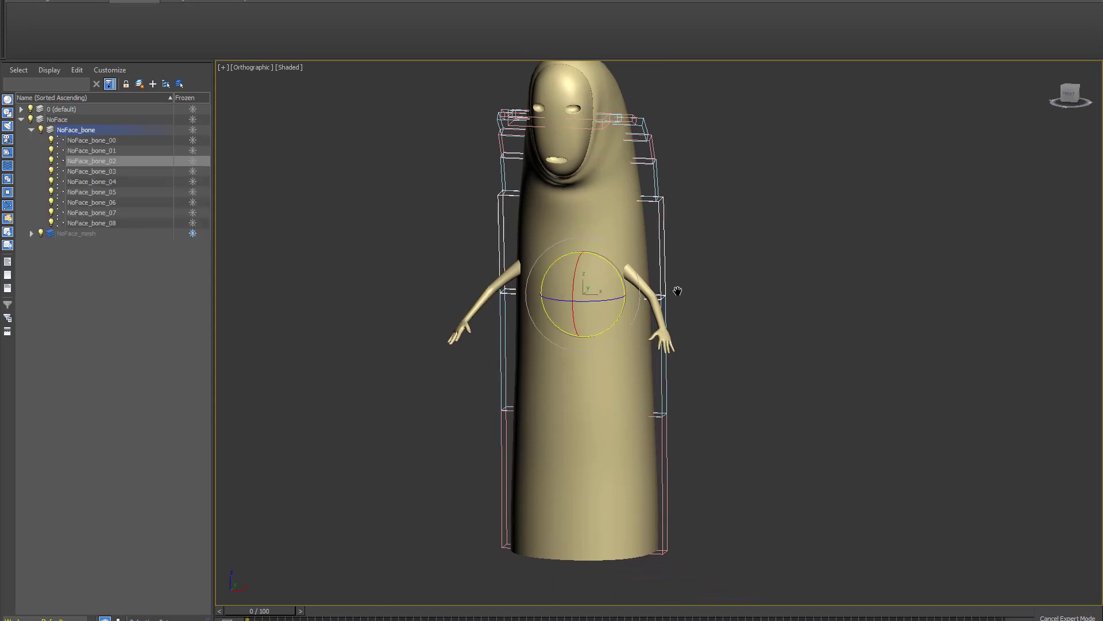
{"action": "left_click", "coordinate": [1072, 94]}
{"action": "left_click", "coordinate": [774, 240]}
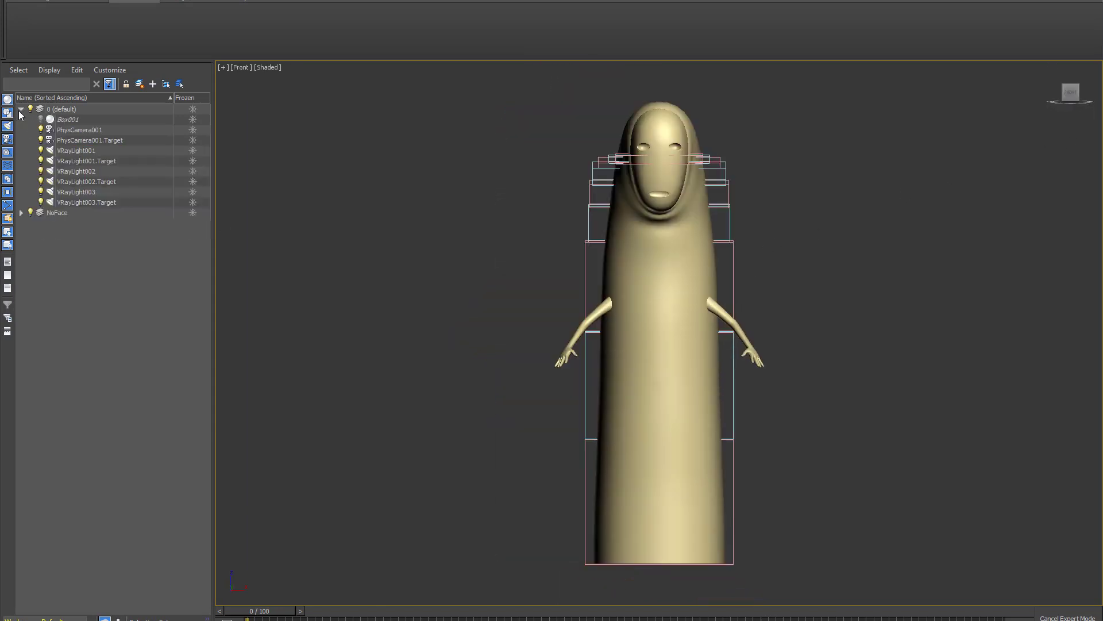
Expand and collapse the NoFace_mesh and NoFace_bone layers in the Scene Explorer, then zoom out
{"action": "left_click", "coordinate": [31, 140]}
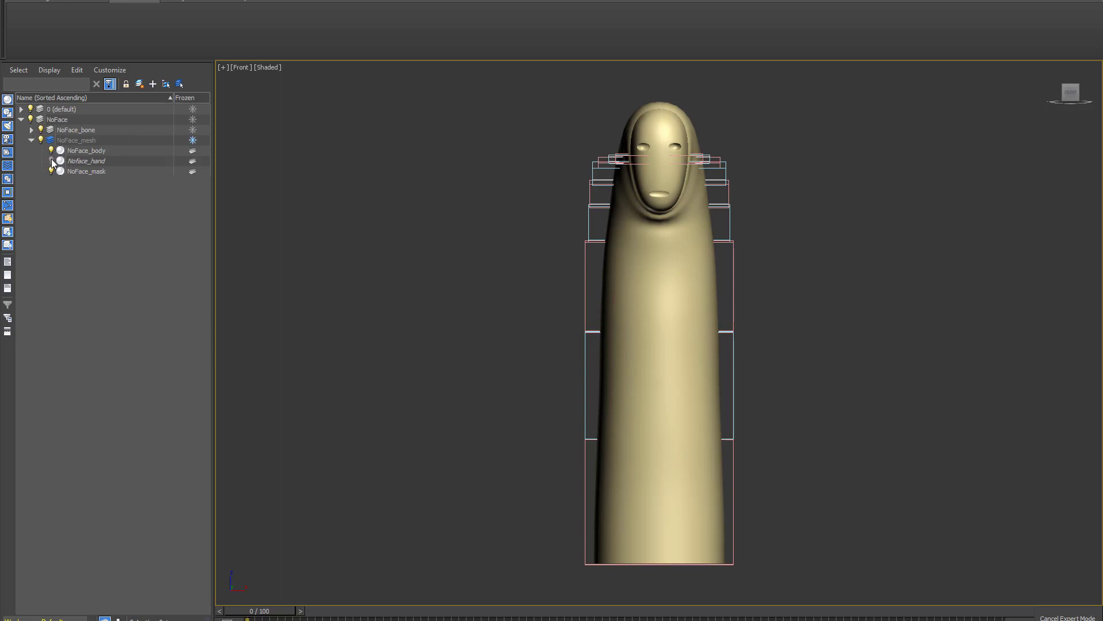
{"action": "left_click", "coordinate": [31, 140]}
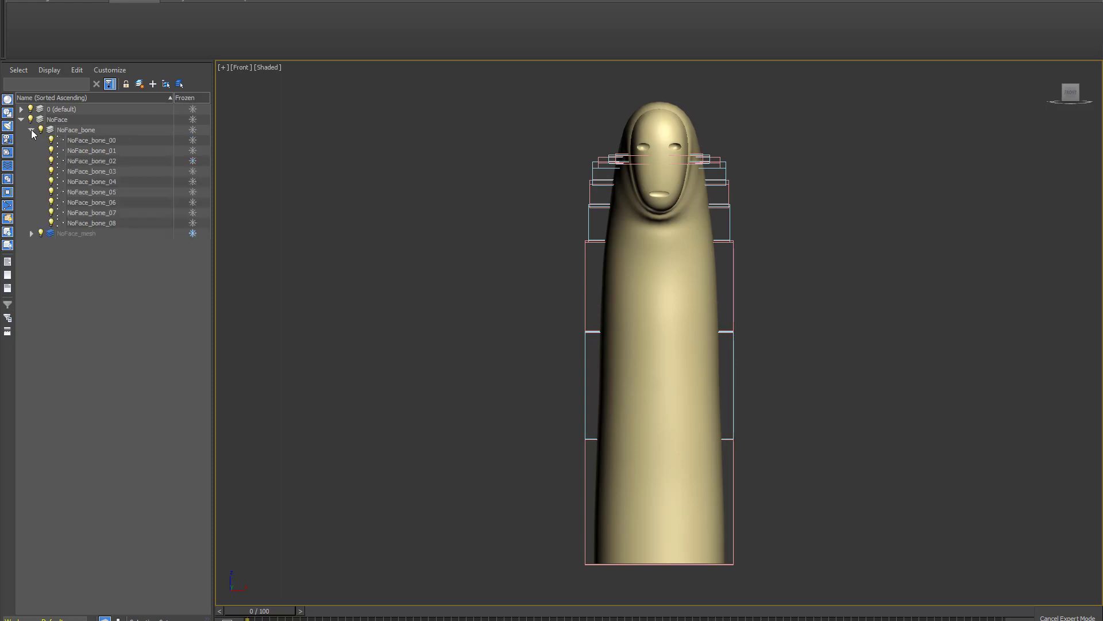
{"action": "left_click", "coordinate": [31, 129]}
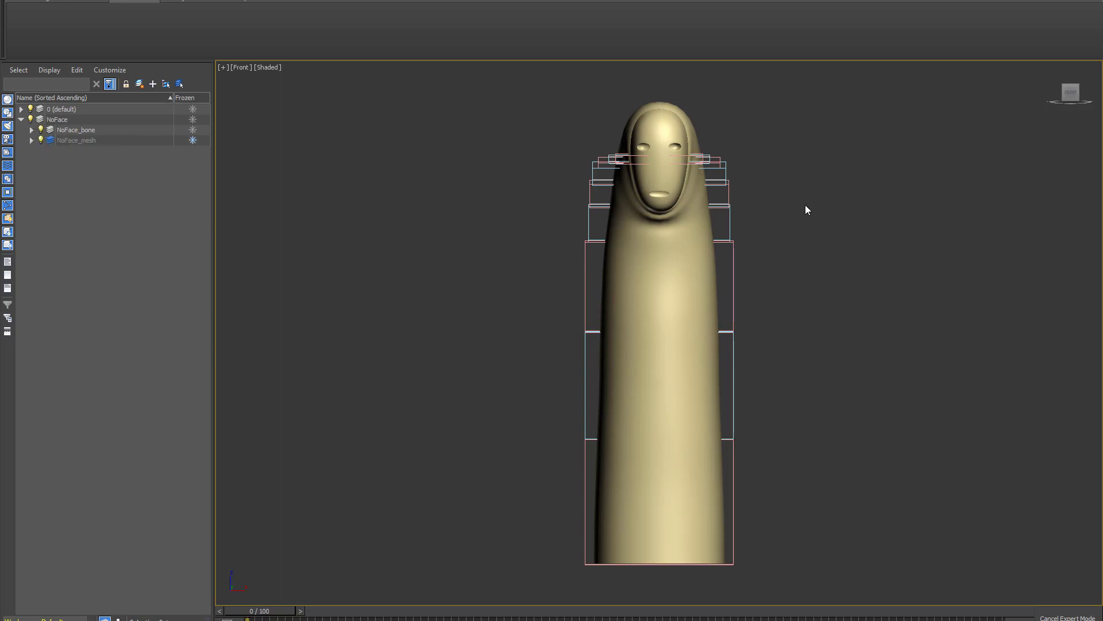
{"action": "scroll", "coordinate": [706, 301], "scroll_direction": "down", "scroll_amount": 3}
Orbit around the model, toggling wireframe and shaded-with-edges views using F3
{"action": "key", "text": "F3"}
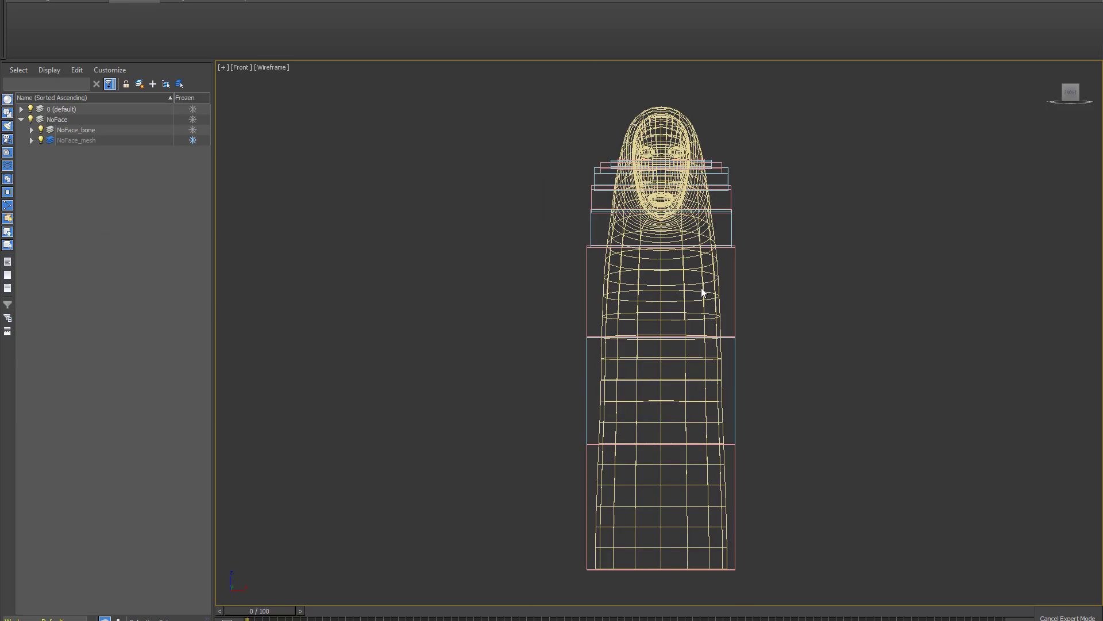
{"action": "mouse_move", "coordinate": [701, 287]}
{"action": "middle_mouse_down", "text": "alt"}
{"action": "mouse_move", "coordinate": [600, 316]}
{"action": "mouse_move", "coordinate": [567, 306]}
{"action": "middle_mouse_up", "text": "alt"}
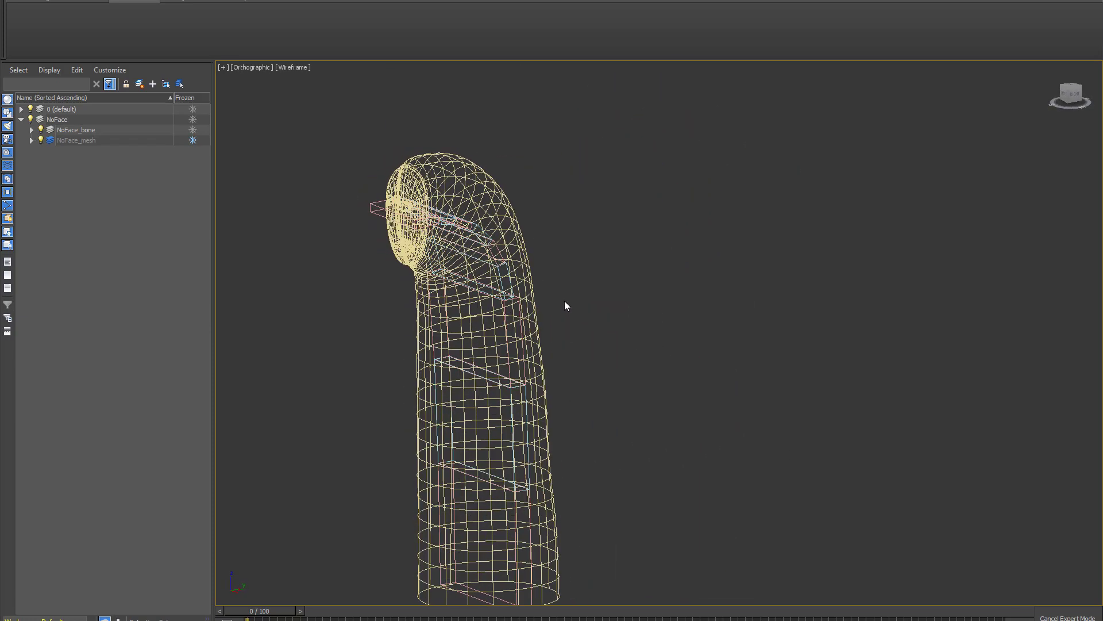
{"action": "scroll", "coordinate": [567, 306], "scroll_direction": "up", "scroll_amount": 3}
{"action": "scroll", "coordinate": [428, 197], "scroll_direction": "down", "scroll_amount": 2}
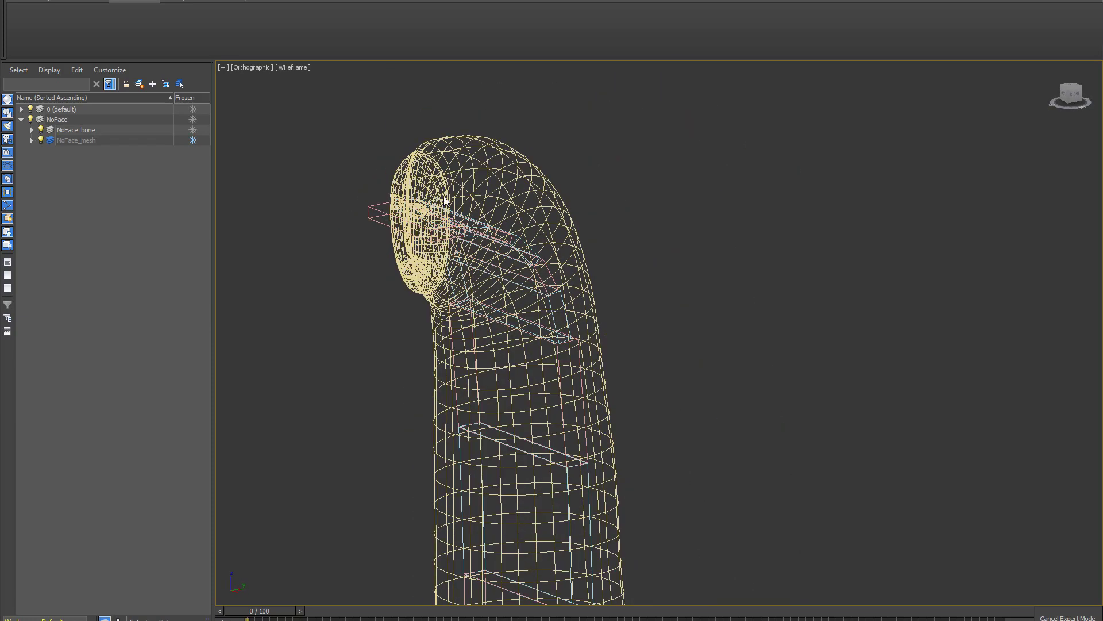
{"action": "key", "text": "F3"}
{"action": "scroll", "coordinate": [471, 236], "scroll_direction": "down", "scroll_amount": 3}
{"action": "scroll", "coordinate": [533, 232], "scroll_direction": "up", "scroll_amount": 4}
{"action": "scroll", "coordinate": [512, 240], "scroll_direction": "down", "scroll_amount": 4}
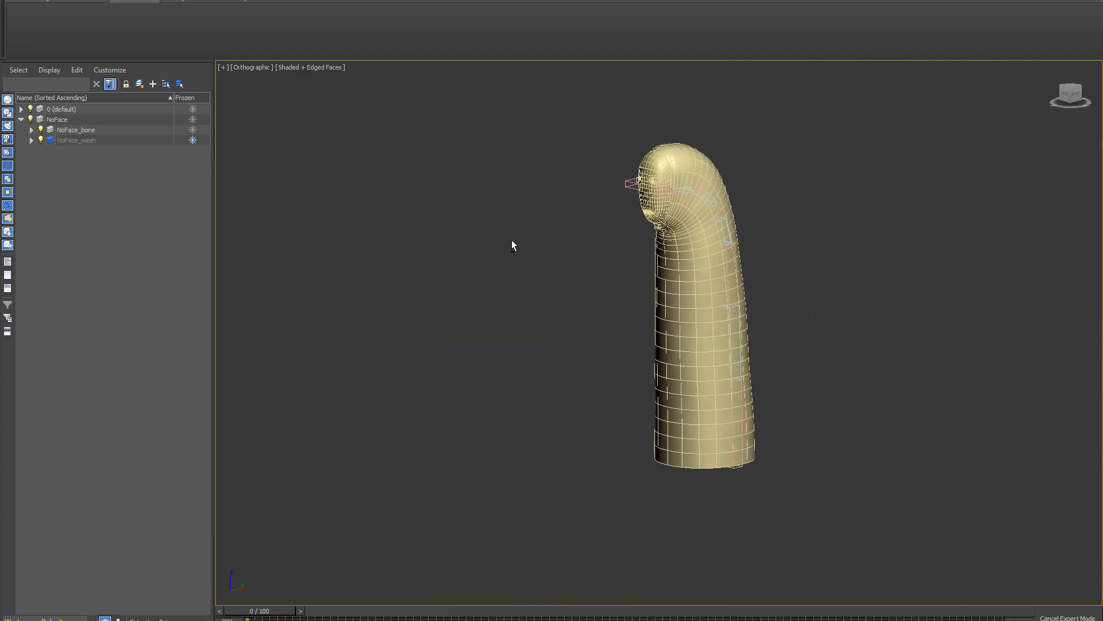
{"action": "scroll", "coordinate": [627, 181], "scroll_direction": "up", "scroll_amount": 3}
Select head bone NoFace_bone_08 and check it inside the mask in wireframe
{"action": "left_click", "coordinate": [626, 181]}
{"action": "mouse_move", "coordinate": [627, 181]}
{"action": "middle_mouse_down", "text": "alt"}
{"action": "mouse_move", "coordinate": [564, 308]}
{"action": "mouse_move", "coordinate": [675, 302]}
{"action": "mouse_move", "coordinate": [632, 355]}
{"action": "mouse_move", "coordinate": [610, 302]}
{"action": "mouse_move", "coordinate": [795, 300]}
{"action": "mouse_move", "coordinate": [777, 305]}
{"action": "middle_mouse_up", "text": "alt"}
{"action": "scroll", "coordinate": [564, 308], "scroll_direction": "up", "scroll_amount": 4}
{"action": "key", "text": "F3"}
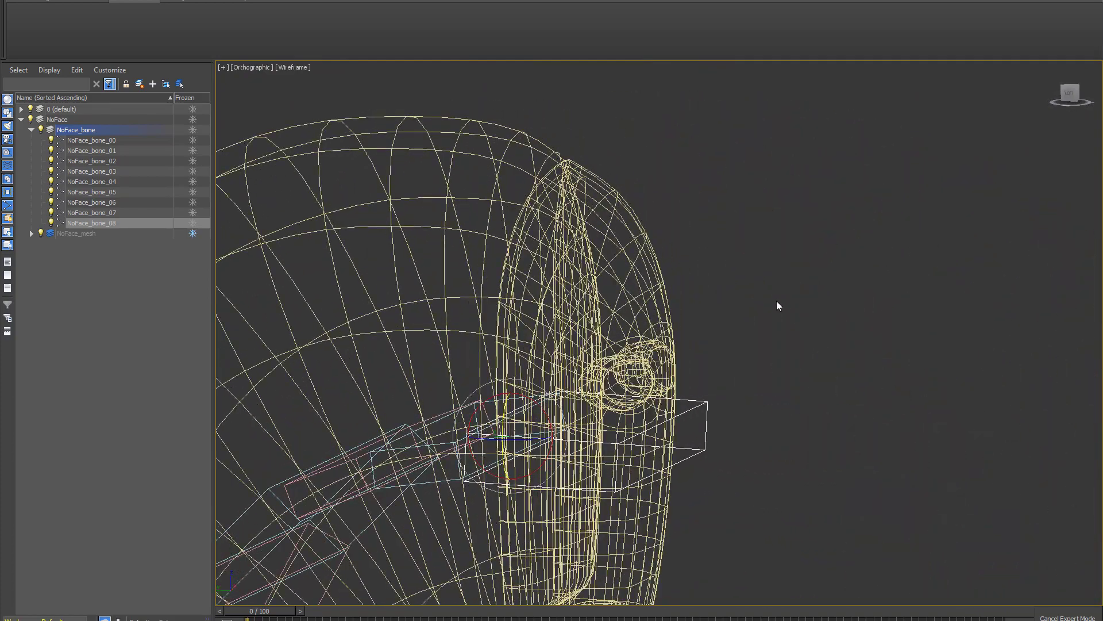
{"action": "key", "text": "F3"}
{"action": "mouse_move", "coordinate": [666, 328]}
{"action": "middle_mouse_down", "text": "alt"}
{"action": "mouse_move", "coordinate": [666, 387]}
{"action": "mouse_move", "coordinate": [615, 253]}
{"action": "mouse_move", "coordinate": [514, 380]}
{"action": "mouse_move", "coordinate": [679, 381]}
{"action": "mouse_move", "coordinate": [688, 426]}
{"action": "middle_mouse_up", "text": "alt"}
{"action": "scroll", "coordinate": [688, 425], "scroll_direction": "down", "scroll_amount": 3}
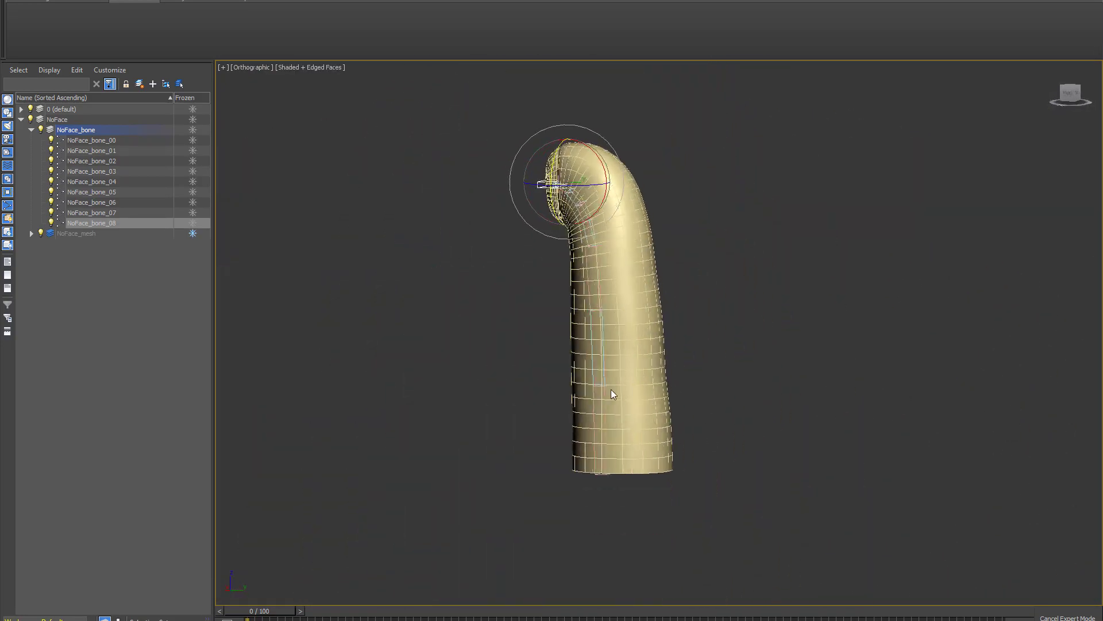
Orbit and pan to a head-on view of the face, then exit Expert Mode
{"action": "key", "text": "F4"}
{"action": "scroll", "coordinate": [652, 343], "scroll_direction": "up", "scroll_amount": 3}
{"action": "mouse_move", "coordinate": [614, 374]}
{"action": "middle_mouse_down", "text": "alt"}
{"action": "mouse_move", "coordinate": [576, 384]}
{"action": "mouse_move", "coordinate": [746, 378]}
{"action": "mouse_move", "coordinate": [501, 408]}
{"action": "mouse_move", "coordinate": [661, 388]}
{"action": "mouse_move", "coordinate": [581, 389]}
{"action": "mouse_move", "coordinate": [507, 322]}
{"action": "mouse_move", "coordinate": [551, 363]}
{"action": "middle_mouse_up", "text": "alt"}
{"action": "scroll", "coordinate": [582, 388], "scroll_direction": "down", "scroll_amount": 3}
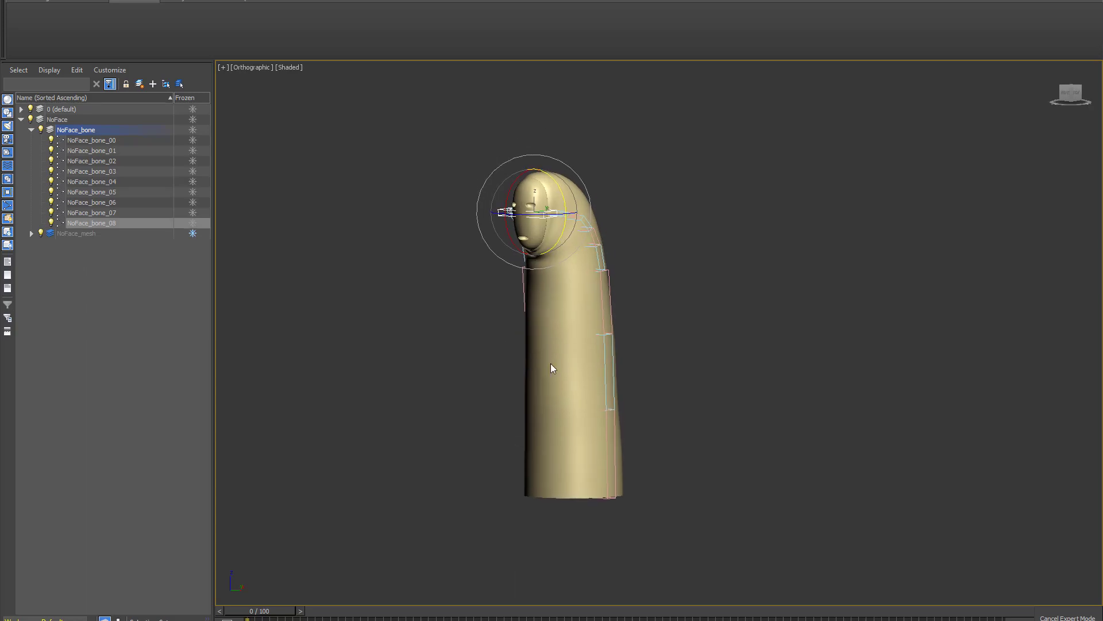
{"action": "scroll", "coordinate": [592, 299], "scroll_direction": "up", "scroll_amount": 2}
{"action": "key", "text": "F4"}
{"action": "mouse_move", "coordinate": [592, 303]}
{"action": "middle_mouse_down", "text": "alt"}
{"action": "mouse_move", "coordinate": [655, 377]}
{"action": "mouse_move", "coordinate": [638, 375]}
{"action": "middle_mouse_up", "text": "alt"}
{"action": "scroll", "coordinate": [512, 225], "scroll_direction": "up", "scroll_amount": 4}
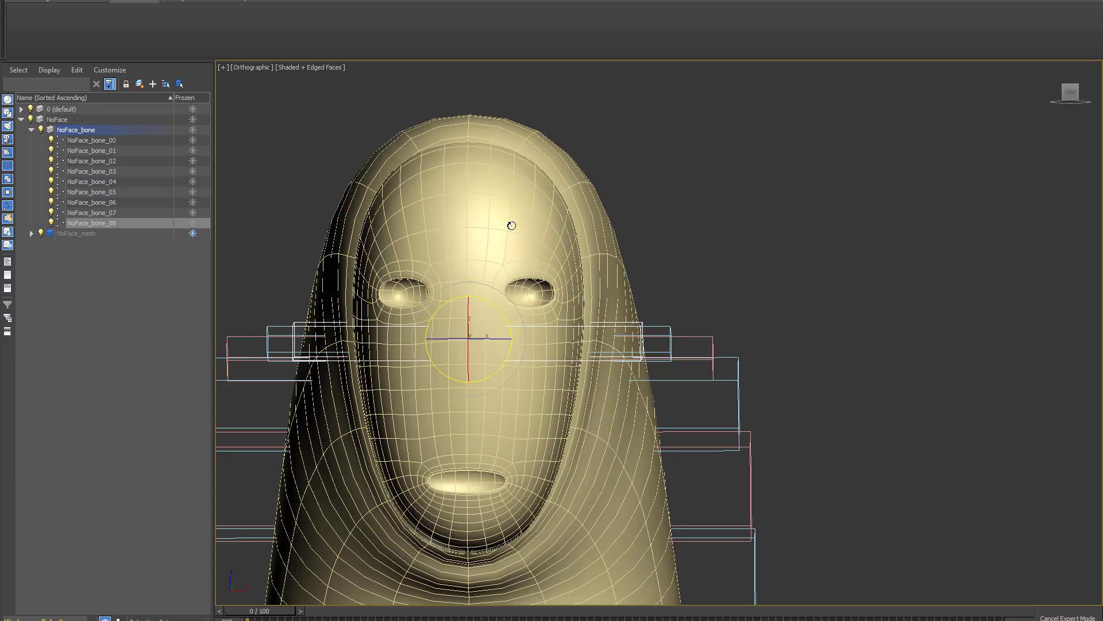
{"action": "middle_click_drag", "start_coordinate": [596, 297], "coordinate": [661, 262]}
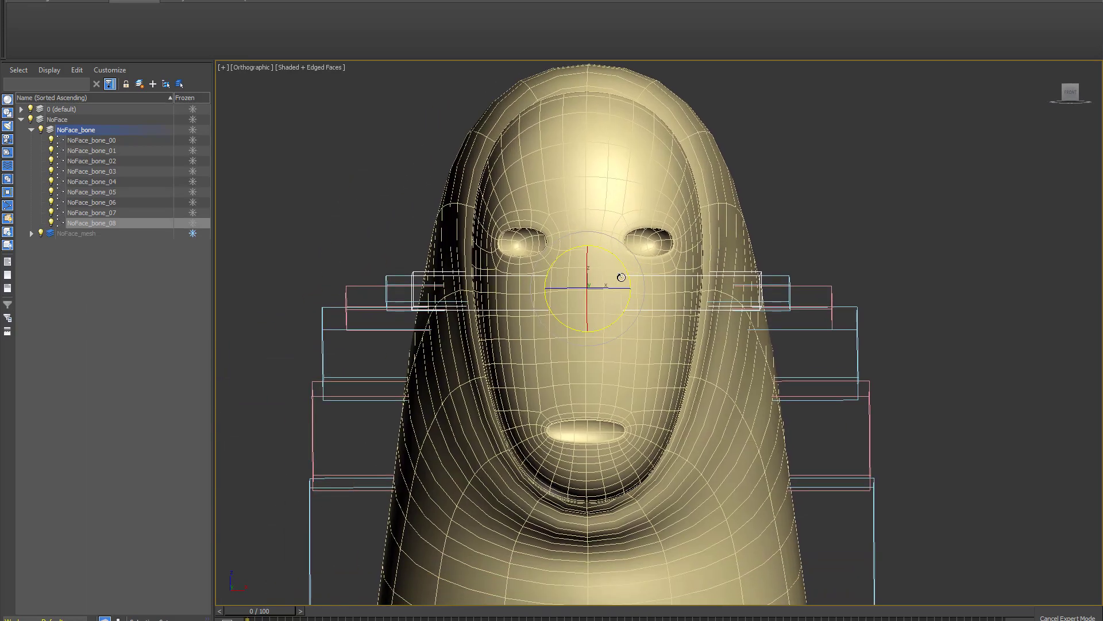
{"action": "key", "text": "ctrl+x"}
Turn off TurboSmooth on NoFace_body in the Modify panel
{"action": "left_click", "coordinate": [53, 274]}
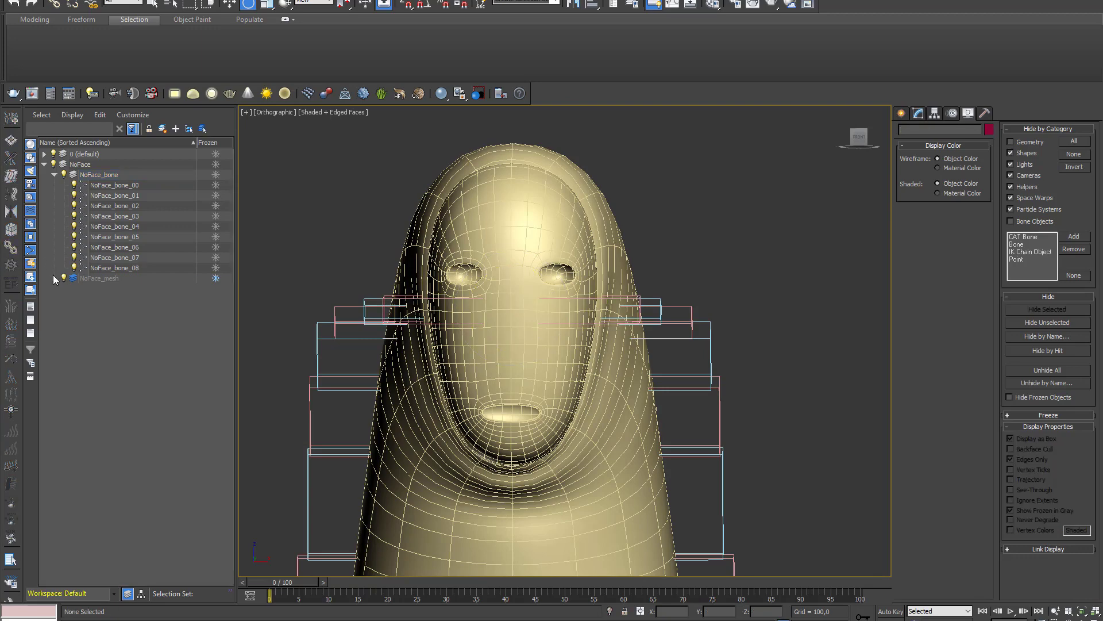
{"action": "left_click", "coordinate": [109, 288]}
{"action": "left_click", "coordinate": [918, 114]}
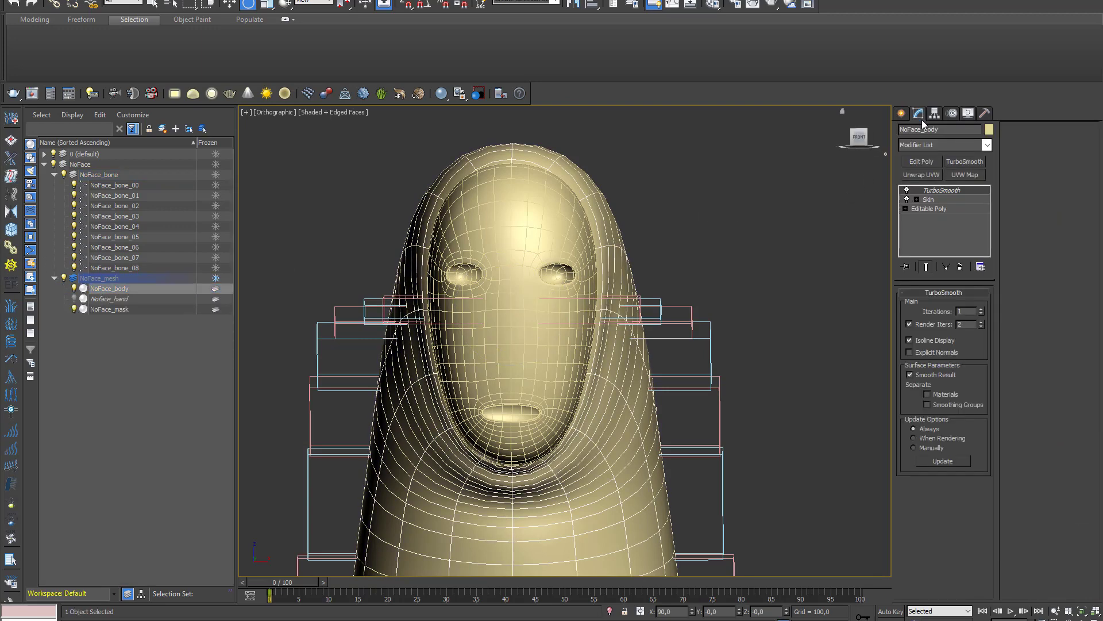
{"action": "left_click", "coordinate": [907, 190]}
Orbit around the low-poly head with mesh edges hidden
{"action": "scroll", "coordinate": [542, 372], "scroll_direction": "up", "scroll_amount": 3}
{"action": "middle_click_drag", "start_coordinate": [542, 372], "coordinate": [546, 386], "text": "alt"}
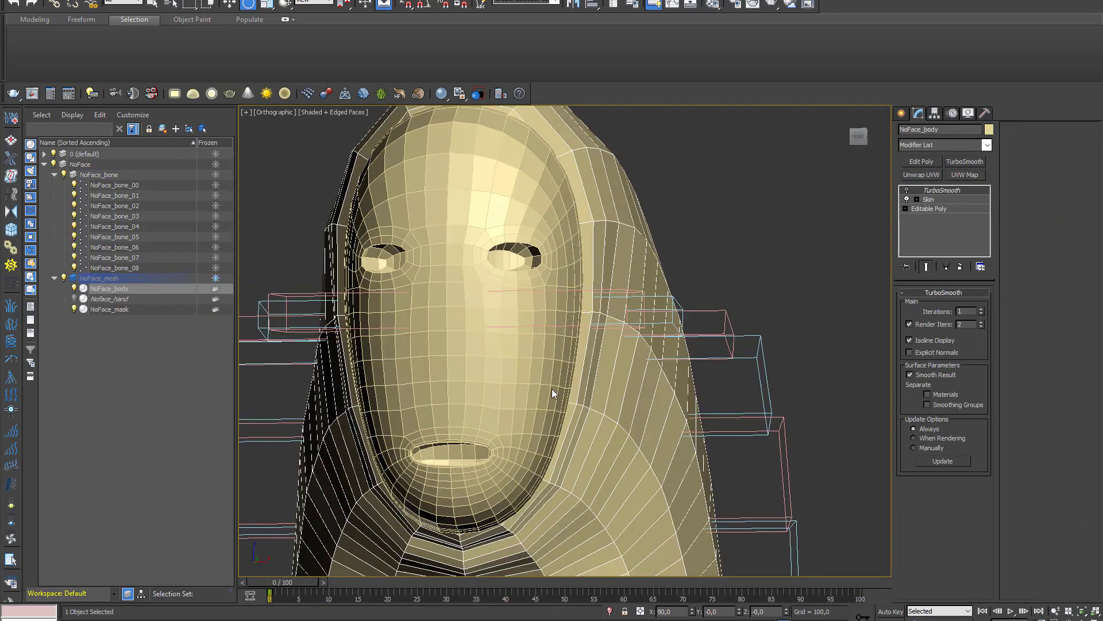
{"action": "key", "text": "F4"}
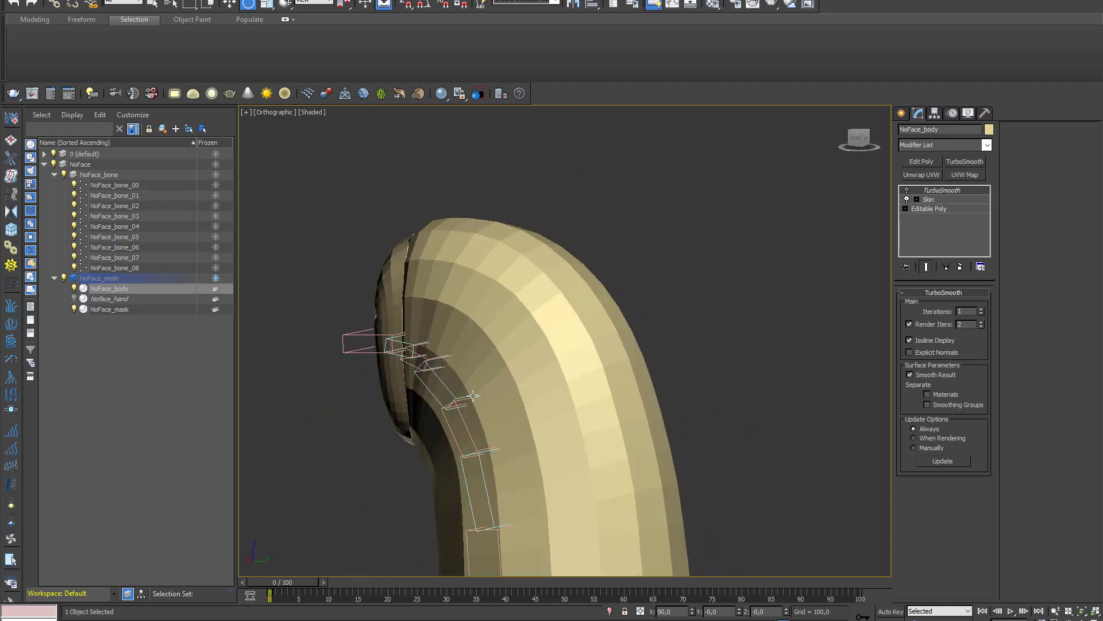
{"action": "mouse_move", "coordinate": [546, 387]}
{"action": "middle_mouse_down", "text": "alt"}
{"action": "mouse_move", "coordinate": [495, 352]}
{"action": "mouse_move", "coordinate": [618, 291]}
{"action": "mouse_move", "coordinate": [646, 305]}
{"action": "mouse_move", "coordinate": [611, 326]}
{"action": "mouse_move", "coordinate": [500, 327]}
{"action": "mouse_move", "coordinate": [691, 301]}
{"action": "middle_mouse_up", "text": "alt"}
{"action": "scroll", "coordinate": [482, 328], "scroll_direction": "up", "scroll_amount": 4}
{"action": "scroll", "coordinate": [482, 328], "scroll_direction": "down", "scroll_amount": 4}
{"action": "scroll", "coordinate": [590, 285], "scroll_direction": "up", "scroll_amount": 3}
Enter Expert Mode and frame the whole body in the Front view
{"action": "key", "text": "ctrl+x"}
{"action": "scroll", "coordinate": [578, 313], "scroll_direction": "down", "scroll_amount": 4}
{"action": "scroll", "coordinate": [691, 301], "scroll_direction": "up", "scroll_amount": 5}
{"action": "key", "text": "f"}
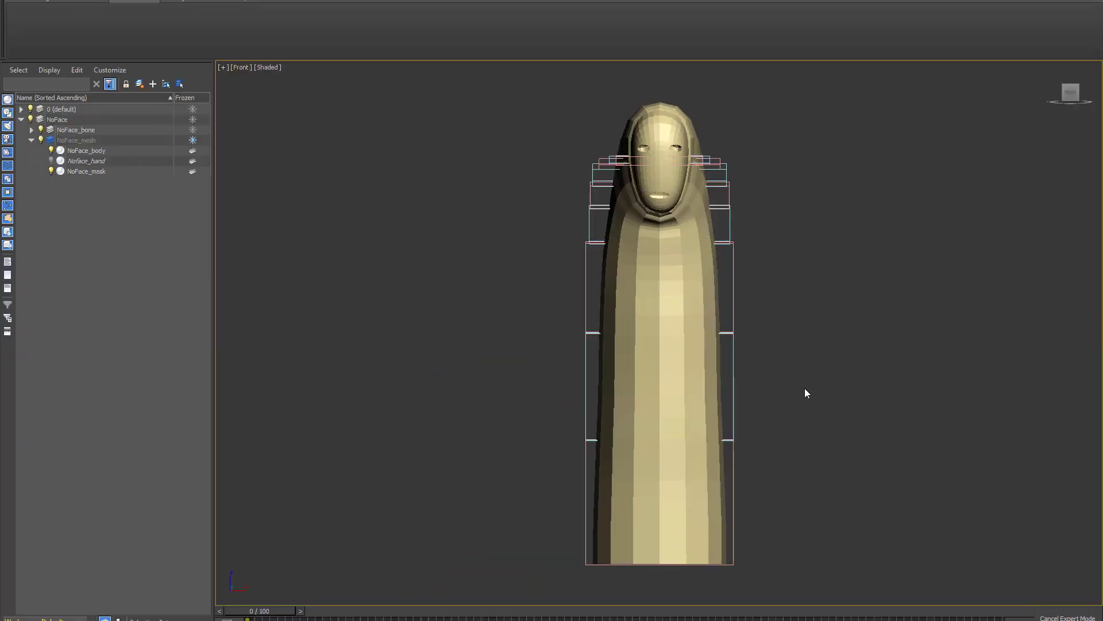